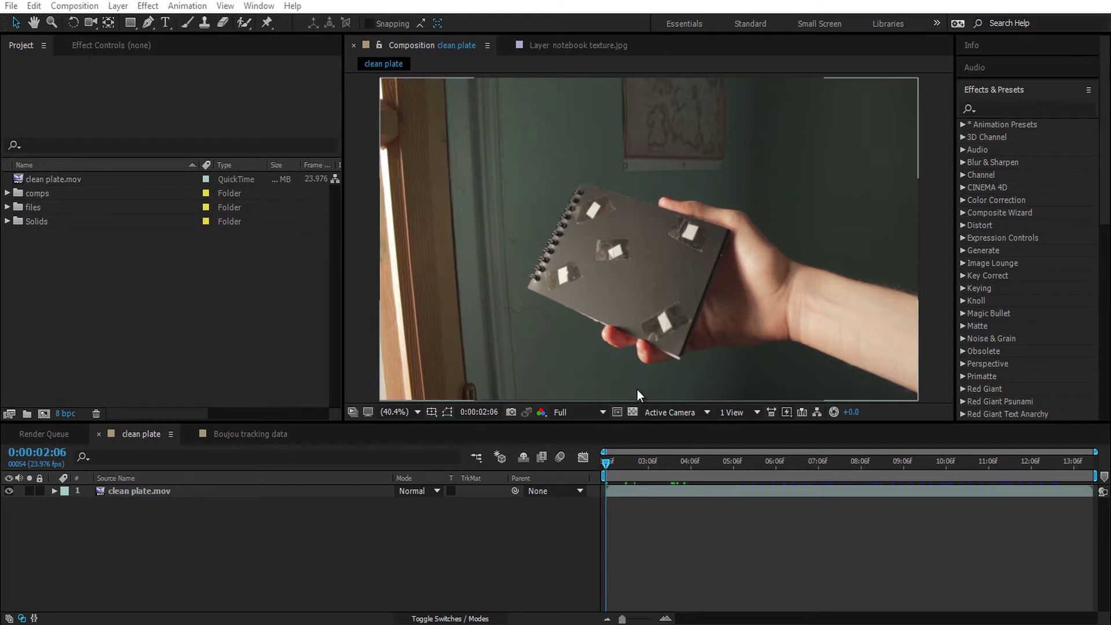
# Step: Add the clean plate composition to the render queue and set its output format to JPEG Sequence
pyautogui.moveTo(613, 461)
pyautogui.mouseDown()
pyautogui.moveTo(953, 457)
pyautogui.moveTo(617, 463)
pyautogui.moveTo(675, 470)
pyautogui.moveTo(629, 463)
pyautogui.mouseUp()
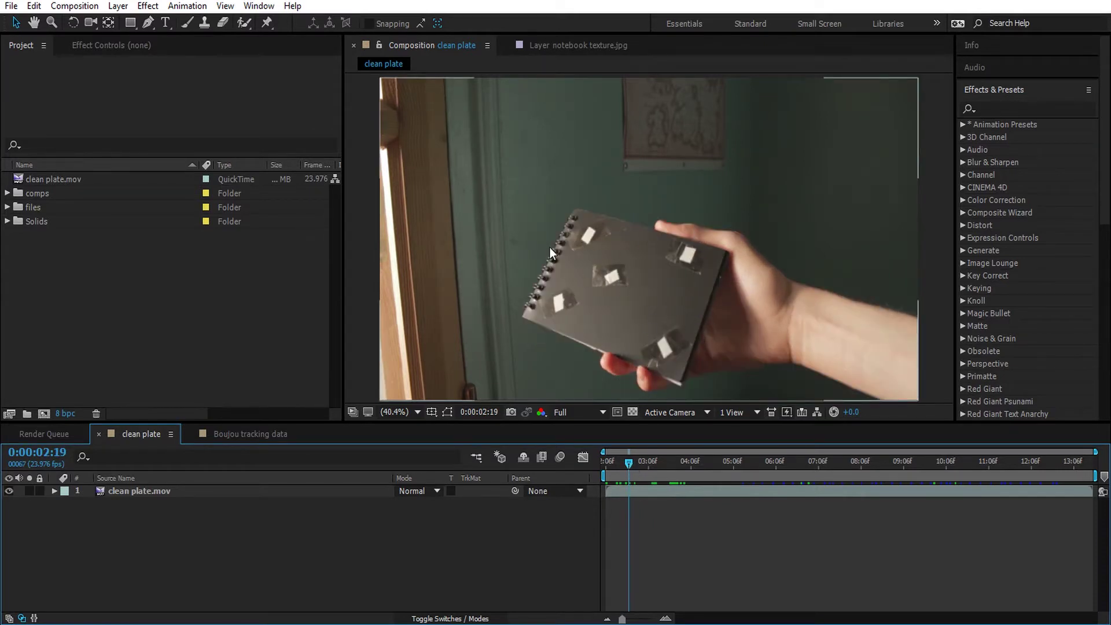
pyautogui.moveTo(644, 464); pyautogui.dragTo(615, 462)
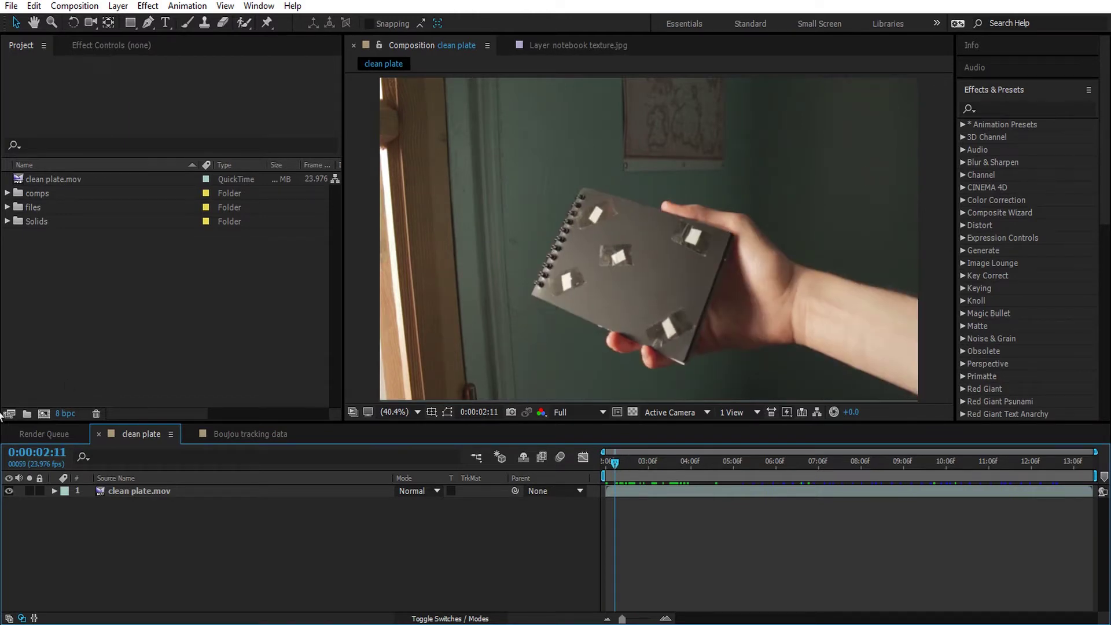
pyautogui.click(74, 6)
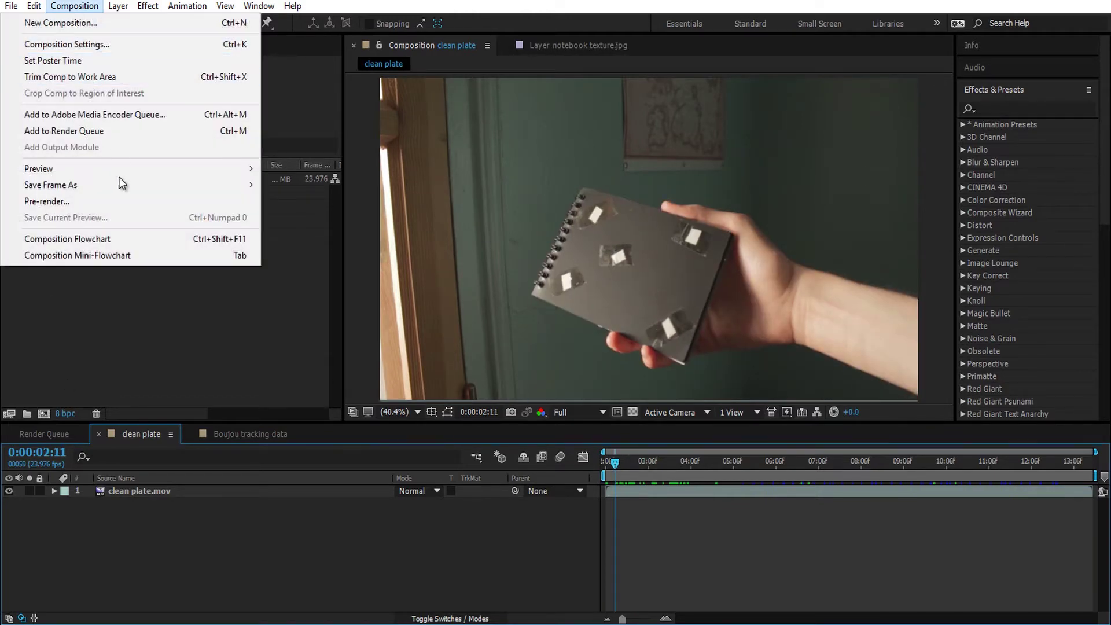
pyautogui.click(106, 130)
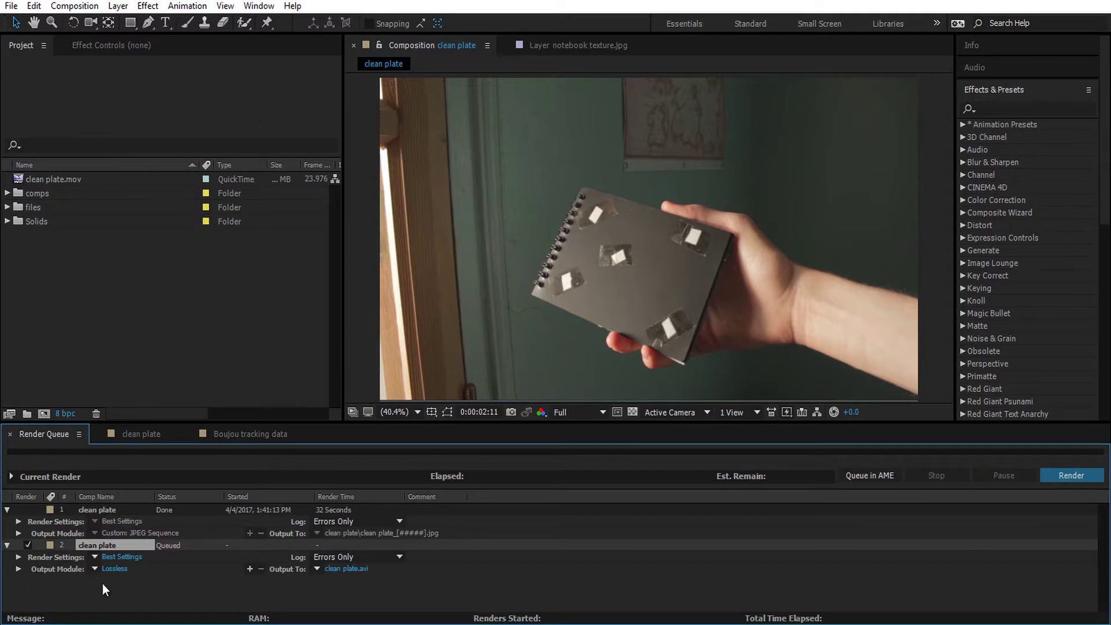
pyautogui.click(113, 567)
pyautogui.click(521, 126)
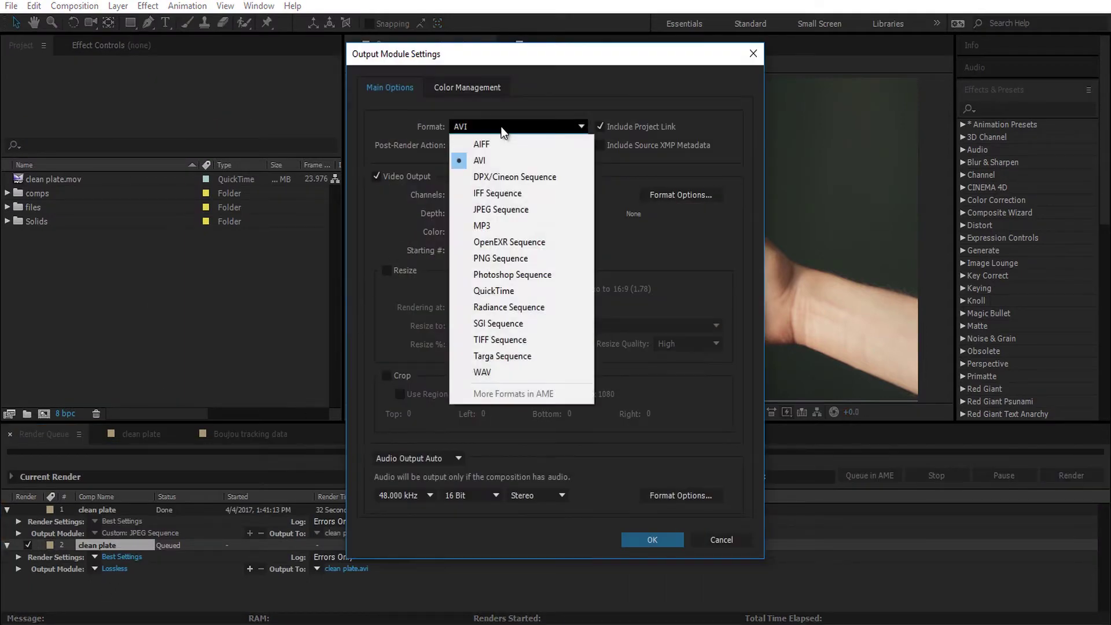
pyautogui.click(528, 209)
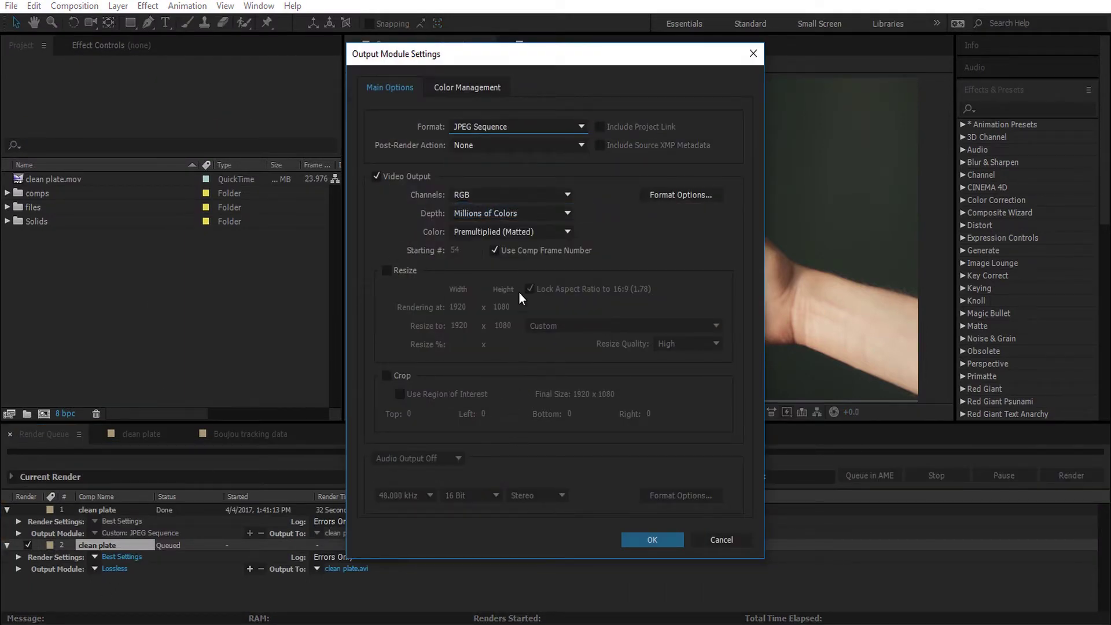
pyautogui.click(635, 542)
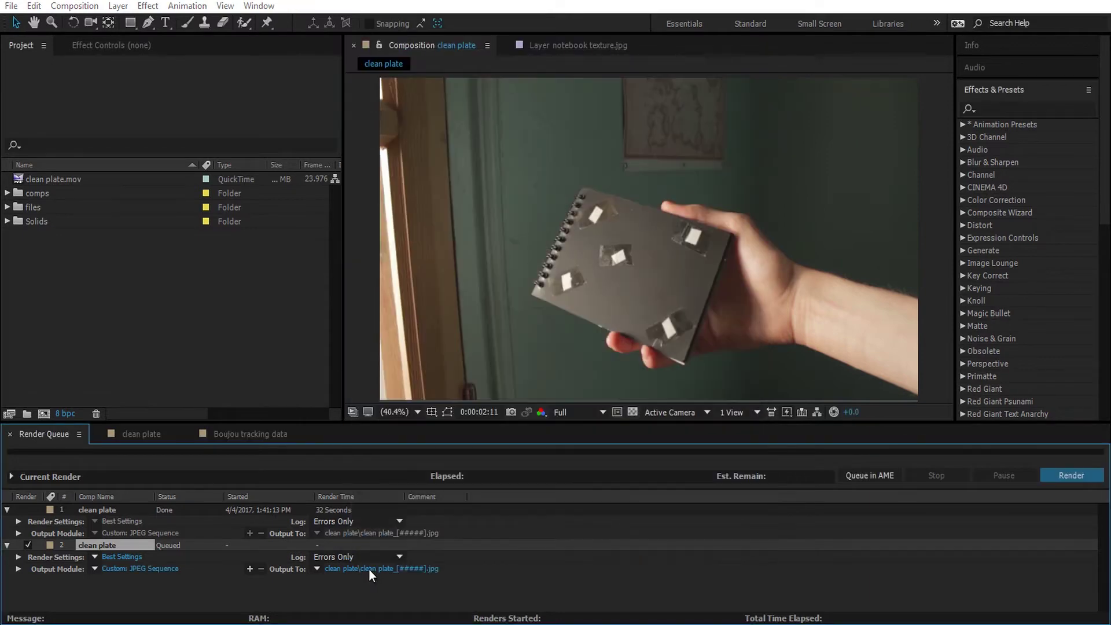
# Step: Name the output clean plate2_[#####] in the jpeg sequence folder's clean plate subfolder and start the render
pyautogui.click(369, 569)
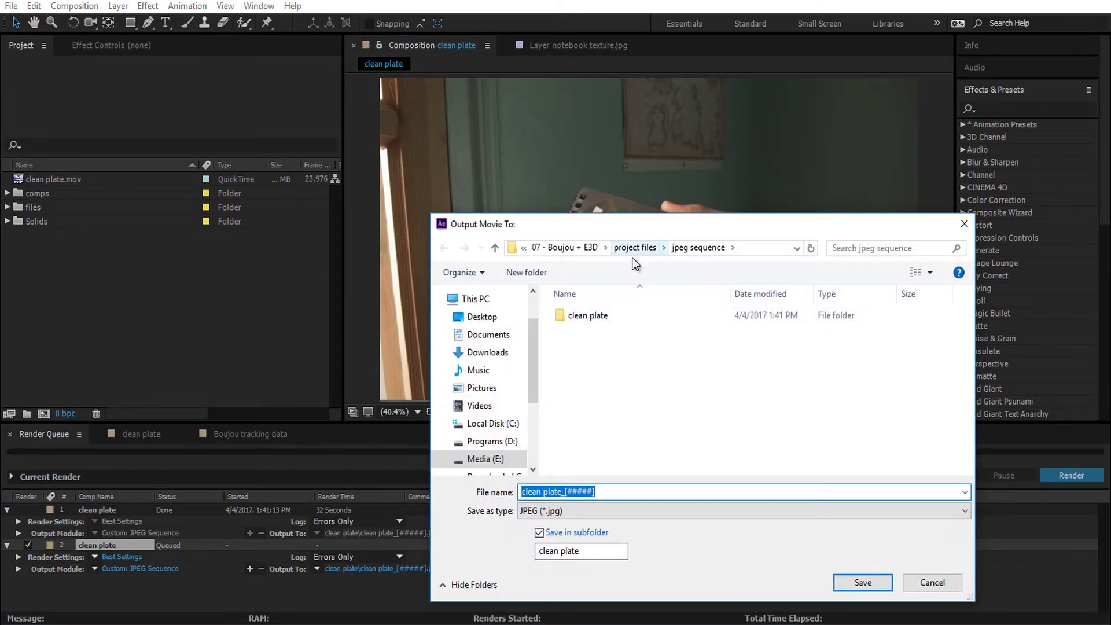
pyautogui.click(563, 492)
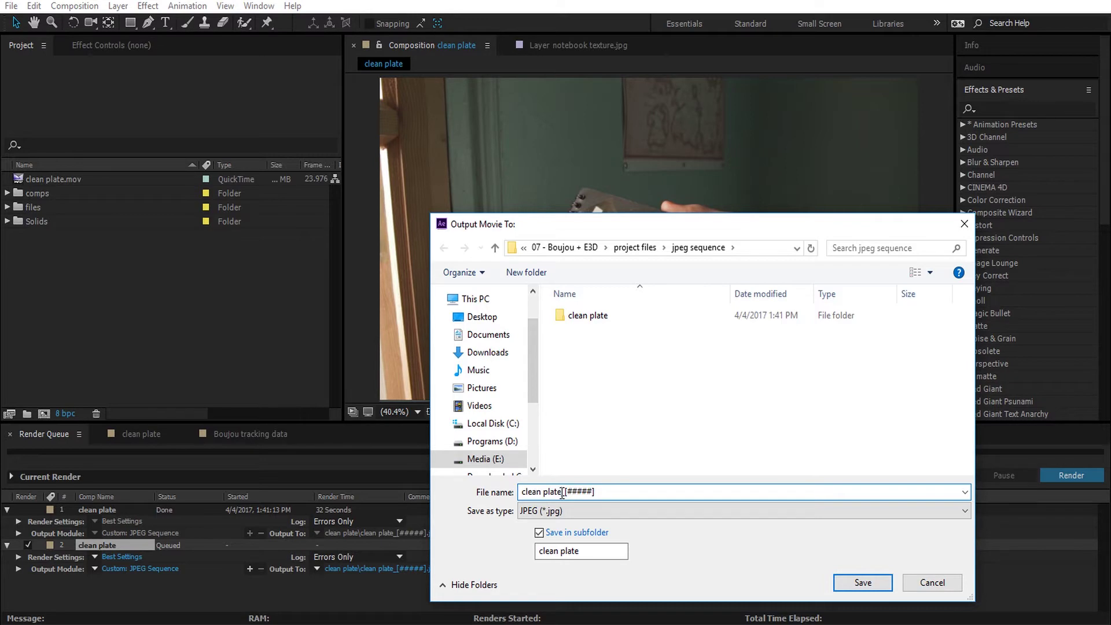
pyautogui.write('2')
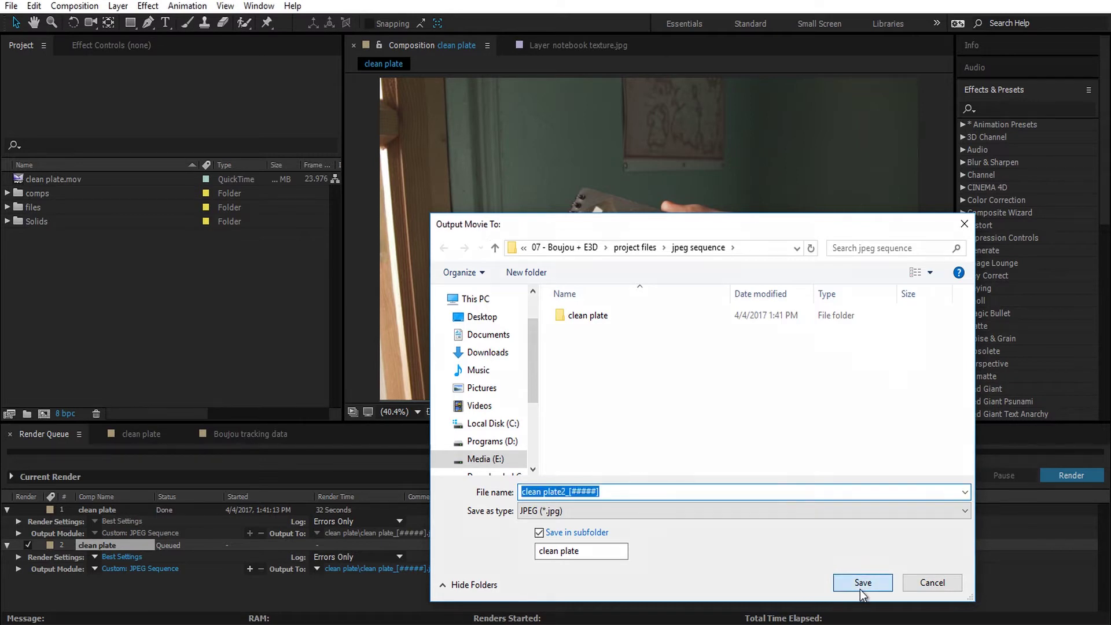
pyautogui.click(860, 588)
pyautogui.click(1060, 471)
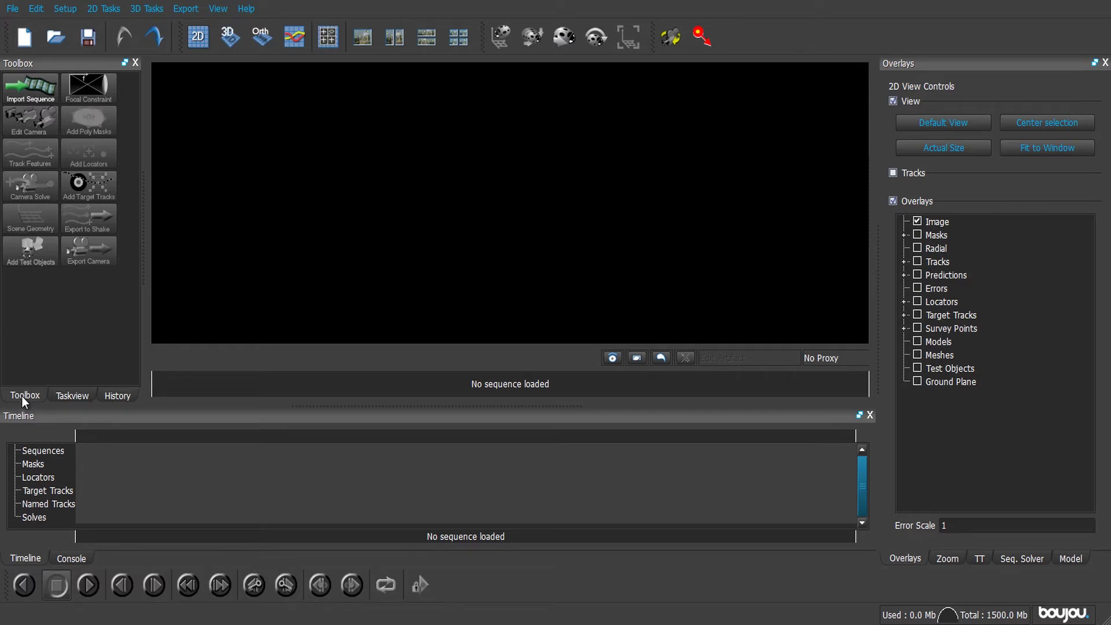
# Step: Switch to boujou and import the image sequence starting at clean plate_00054.jpg from the clean plate folder
pyautogui.click(26, 92)
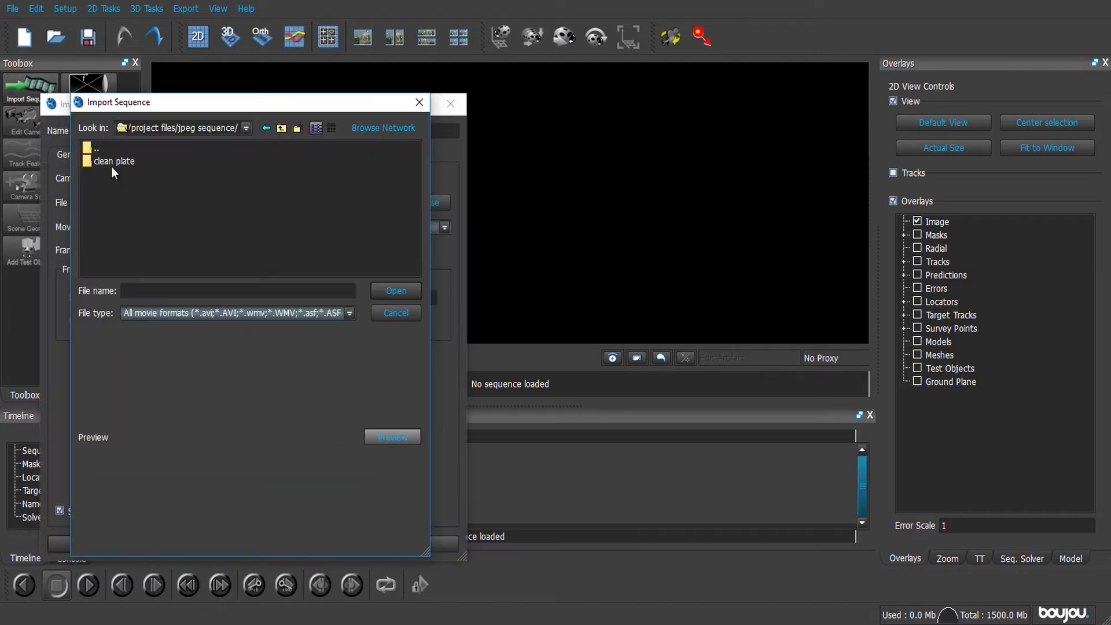
pyautogui.doubleClick(113, 162)
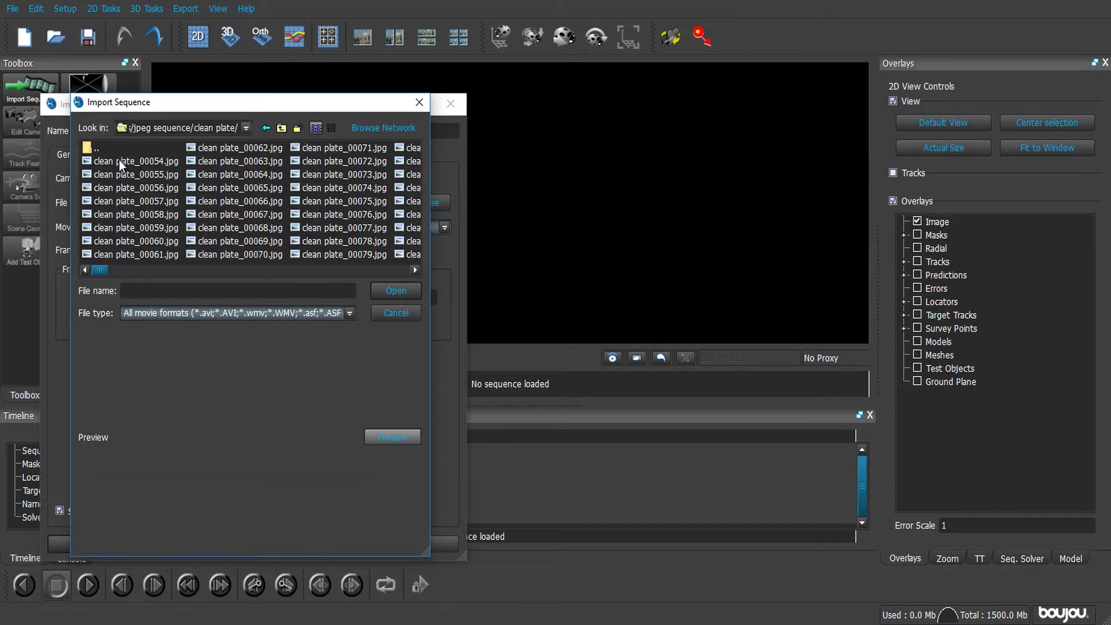
pyautogui.click(121, 162)
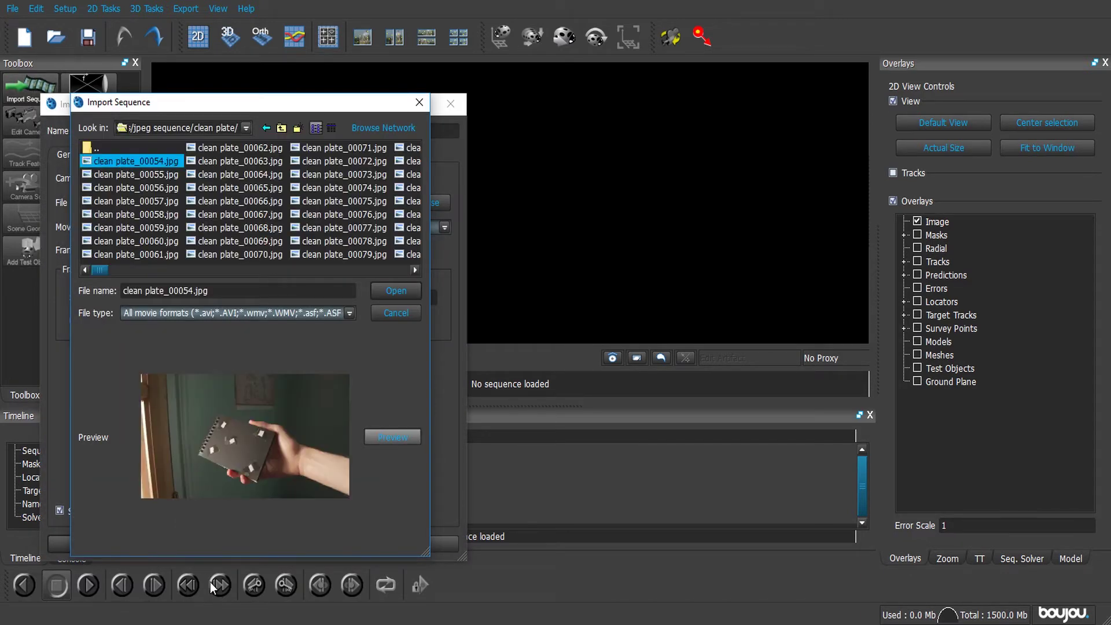
pyautogui.click(396, 291)
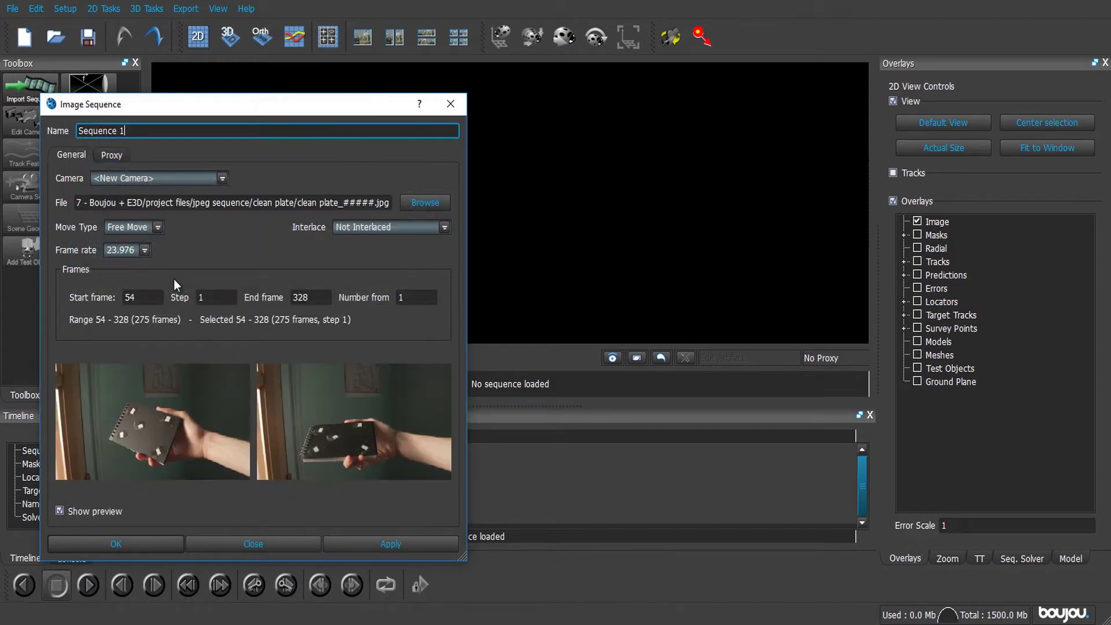
# Step: Set the frame rate of the imported image sequence to 23.976
pyautogui.moveTo(226, 112); pyautogui.dragTo(353, 137)
pyautogui.click(261, 278)
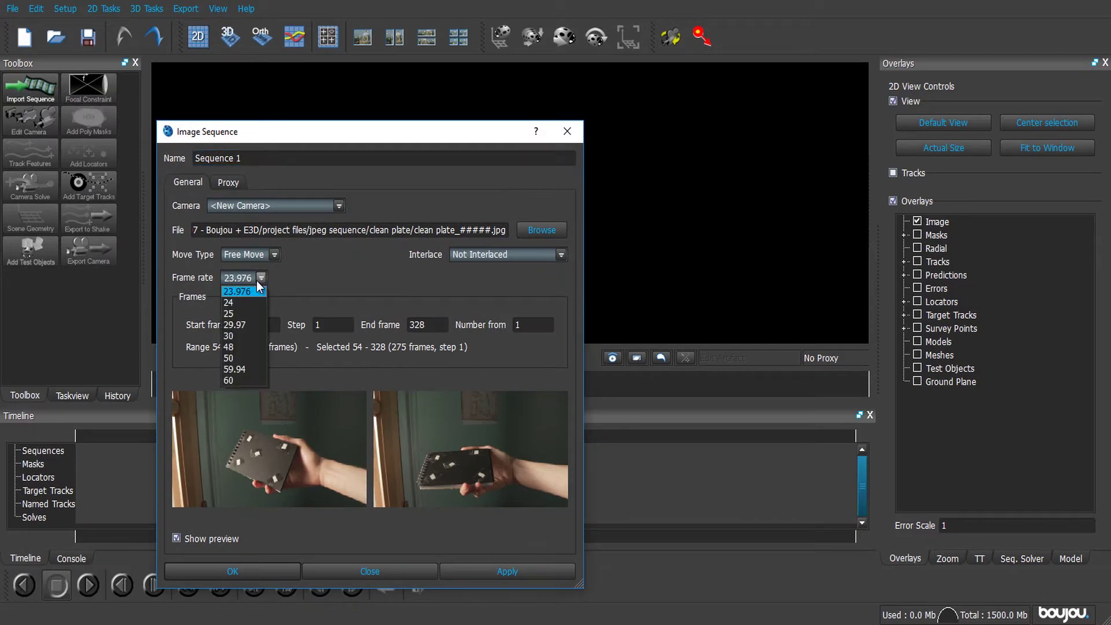
pyautogui.click(245, 291)
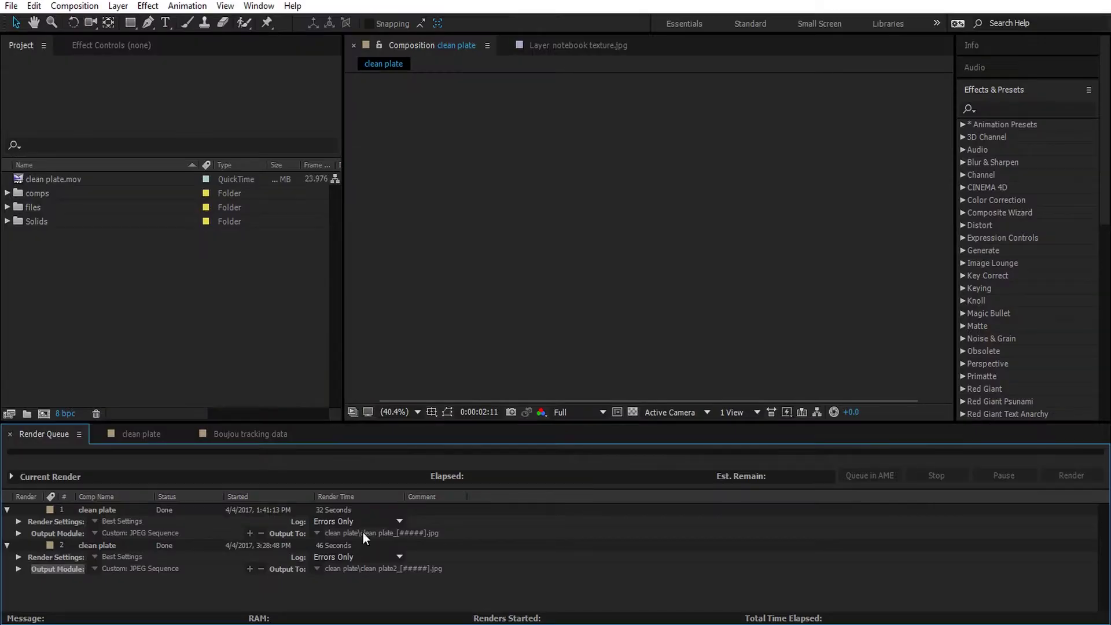
# Step: Switch to After Effects and check the frame rate of the clean plate.mov footage
pyautogui.click(141, 433)
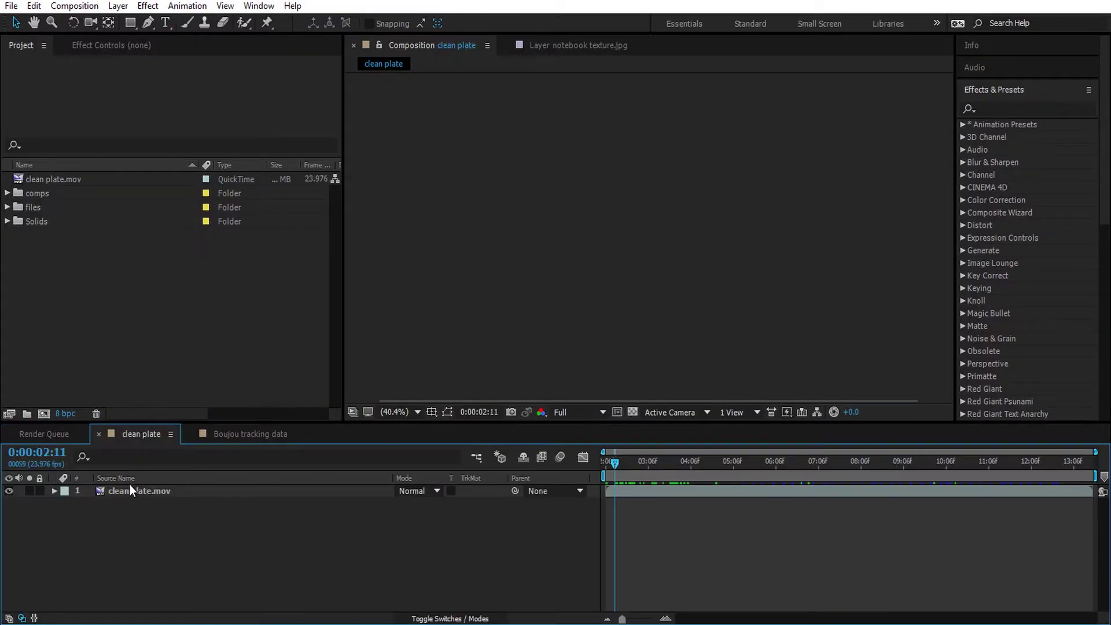
pyautogui.click(129, 492)
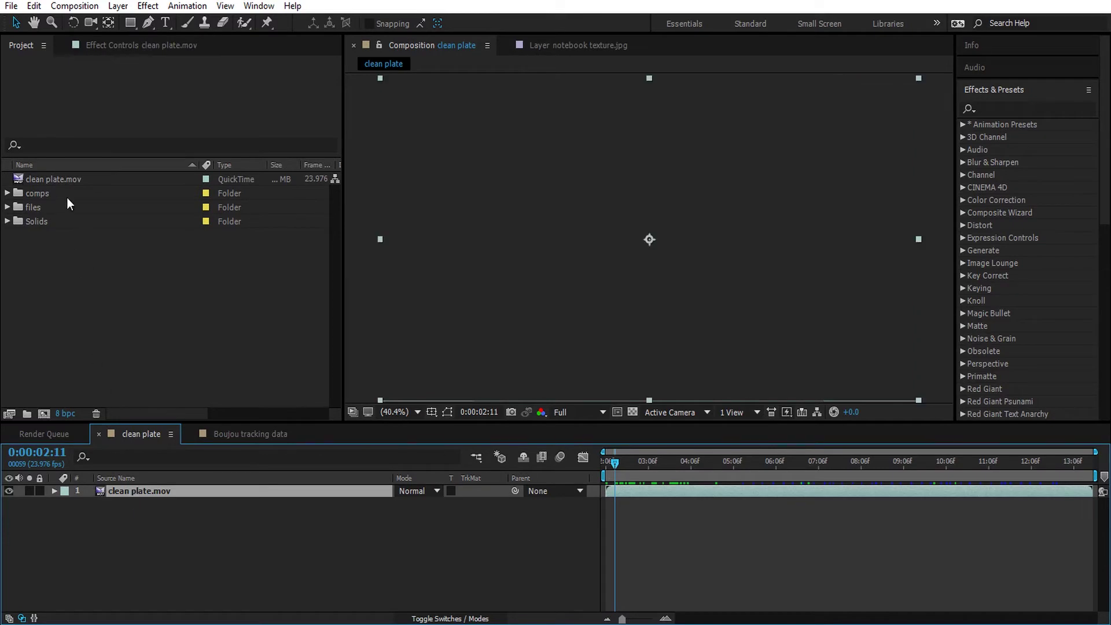
pyautogui.click(77, 181)
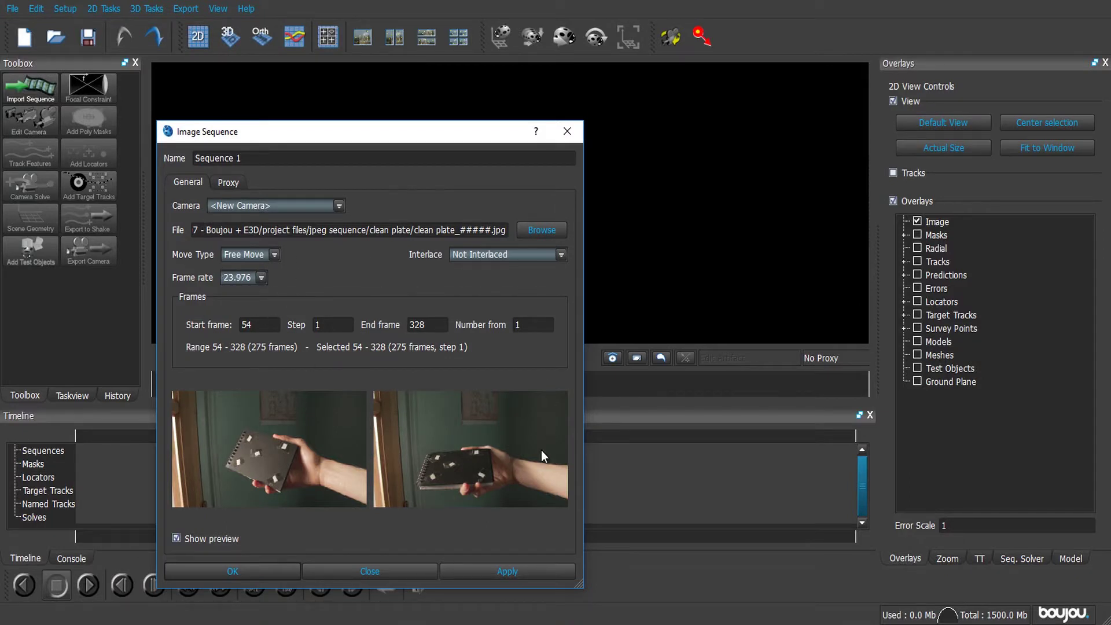
# Step: Switch back to boujou, apply the image sequence settings and close the dialog
pyautogui.click(497, 577)
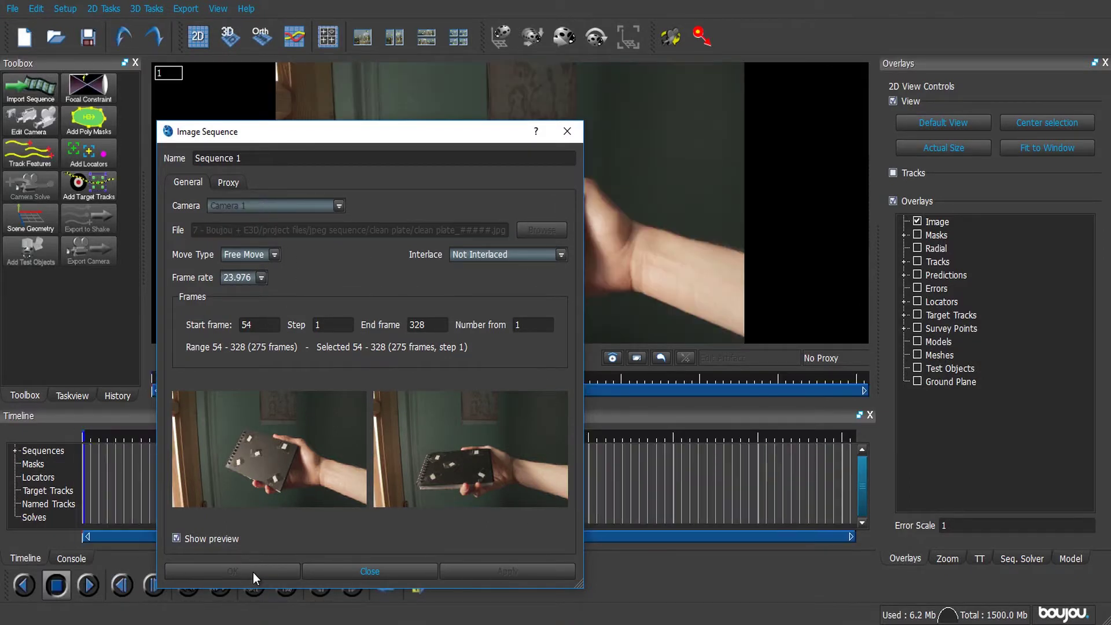
pyautogui.click(332, 571)
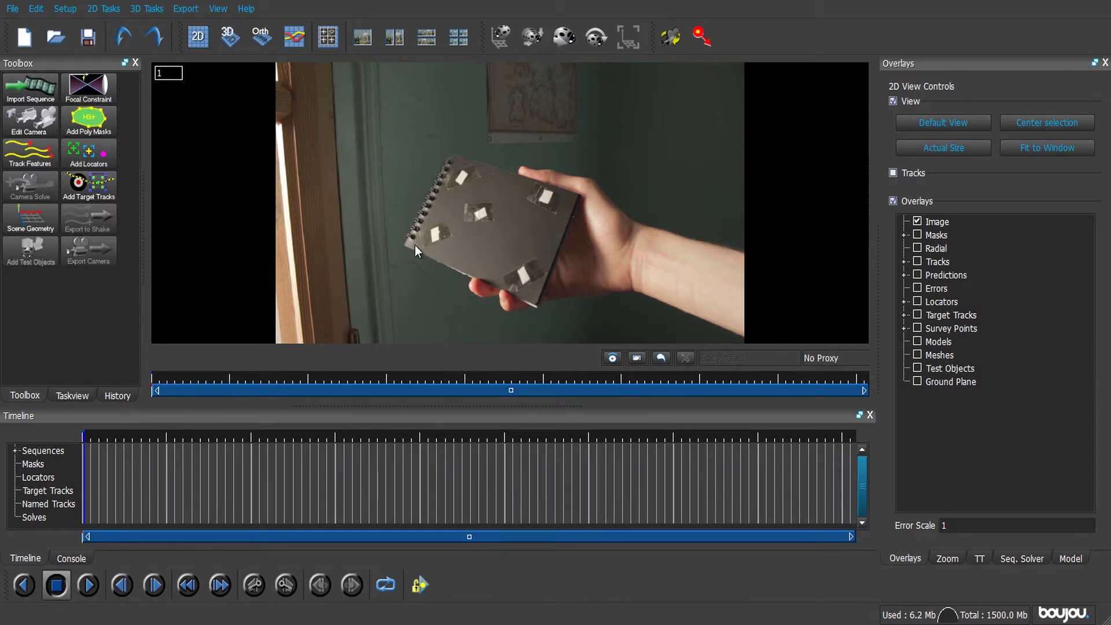
# Step: Draw a four-corner poly mask around the notebook's cover at frame 129
pyautogui.moveTo(159, 430); pyautogui.dragTo(444, 440)
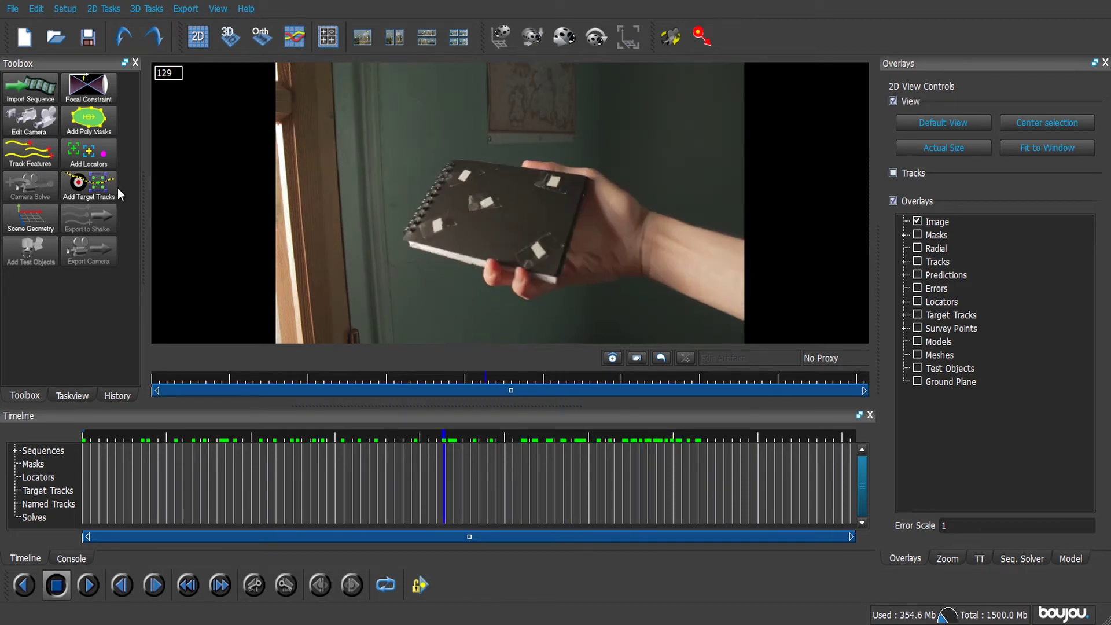
pyautogui.click(85, 123)
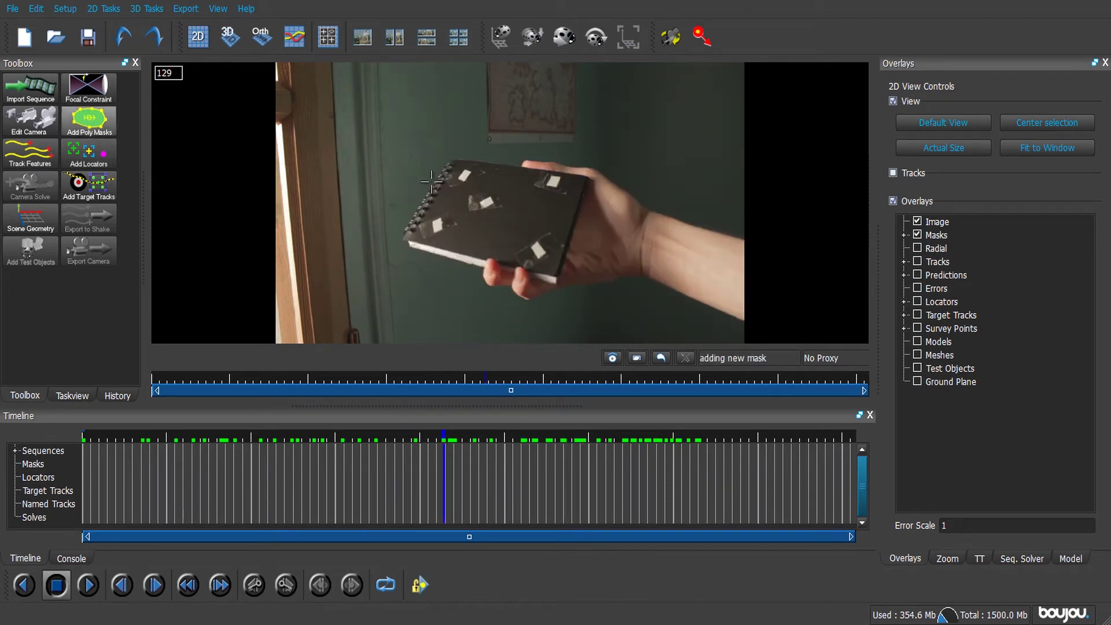
pyautogui.click(409, 239)
pyautogui.click(555, 278)
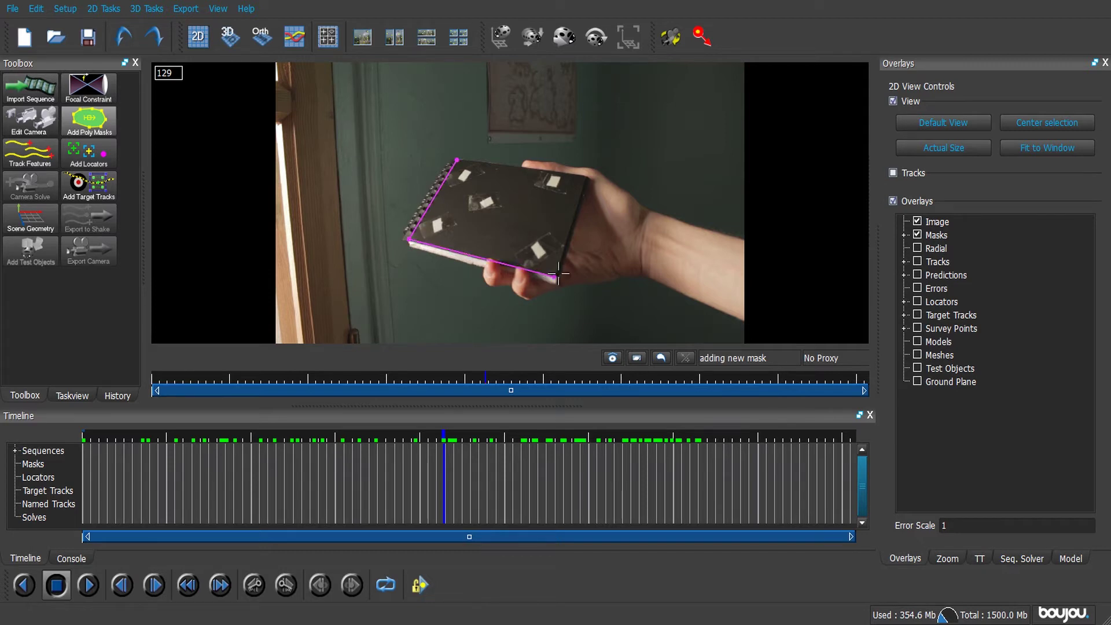
pyautogui.click(584, 177)
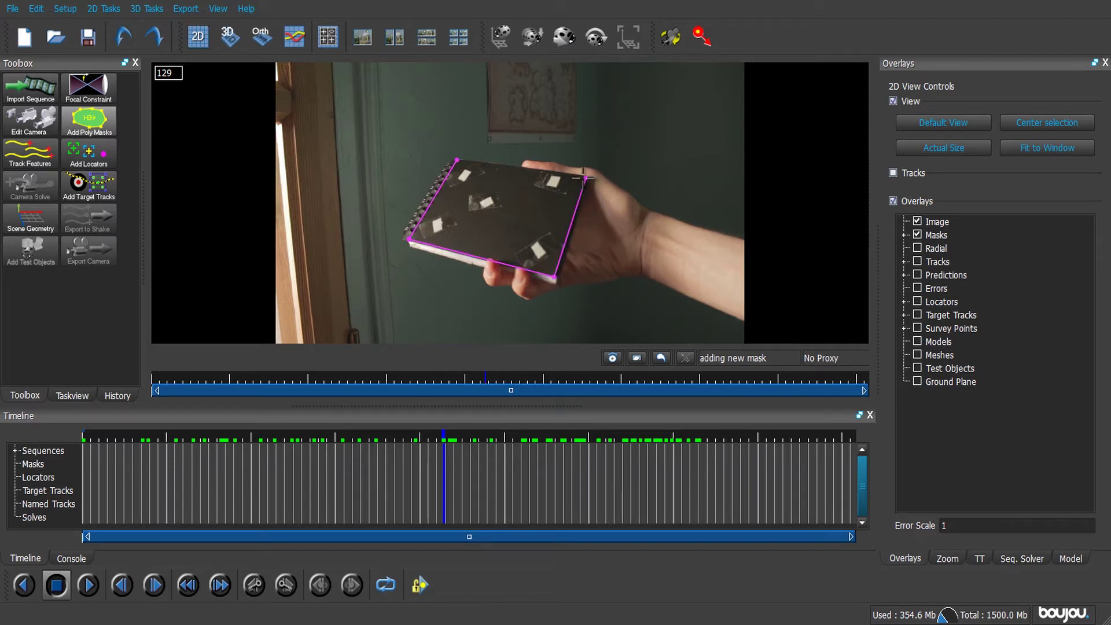
pyautogui.click(456, 160)
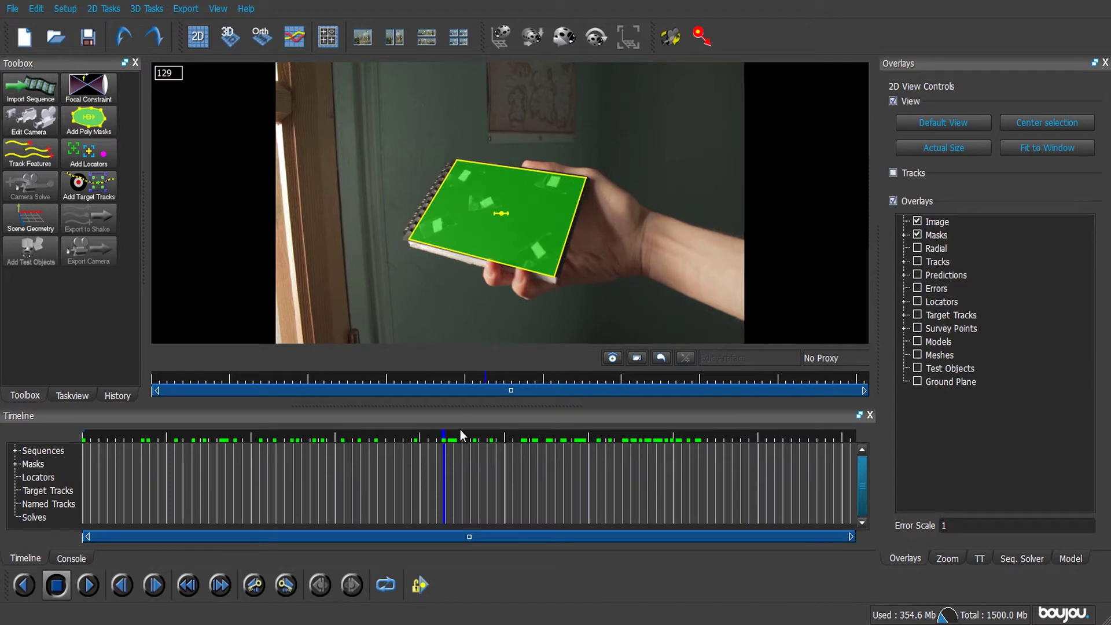
# Step: Reshape the poly mask at frame 138 so its corners follow the notebook's cover
pyautogui.moveTo(451, 432); pyautogui.dragTo(469, 434)
pyautogui.moveTo(509, 215); pyautogui.dragTo(509, 209)
pyautogui.moveTo(441, 252); pyautogui.dragTo(419, 249)
pyautogui.moveTo(571, 214); pyautogui.dragTo(582, 282)
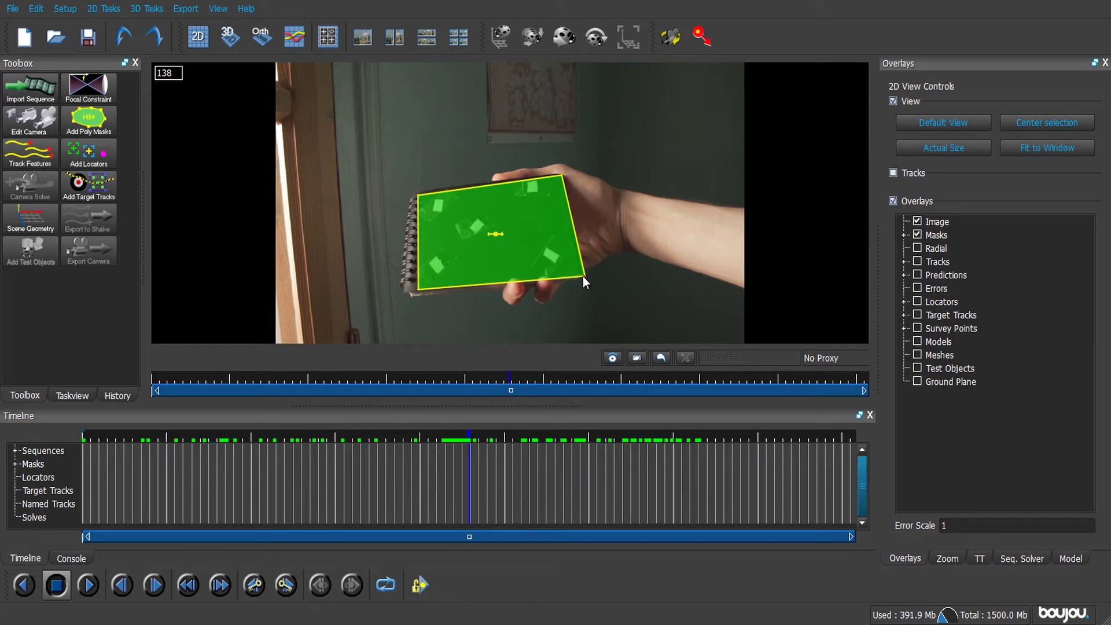
# Step: Move and reshape the poly mask at frame 154 to fit the tilted notebook cover
pyautogui.moveTo(468, 452); pyautogui.dragTo(513, 449)
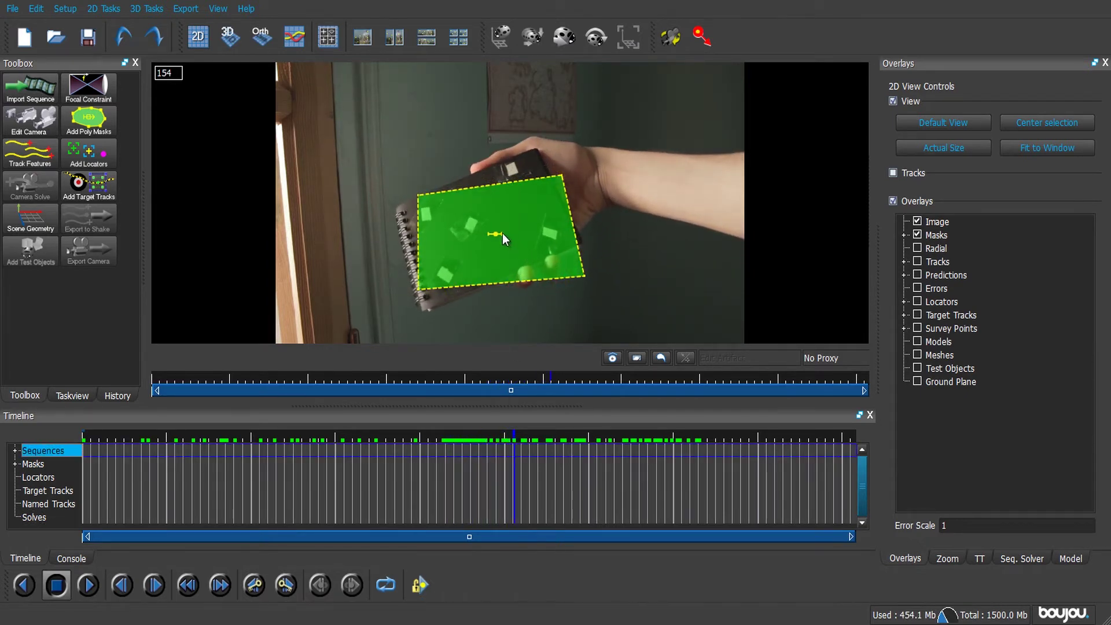
pyautogui.moveTo(502, 234); pyautogui.dragTo(490, 220)
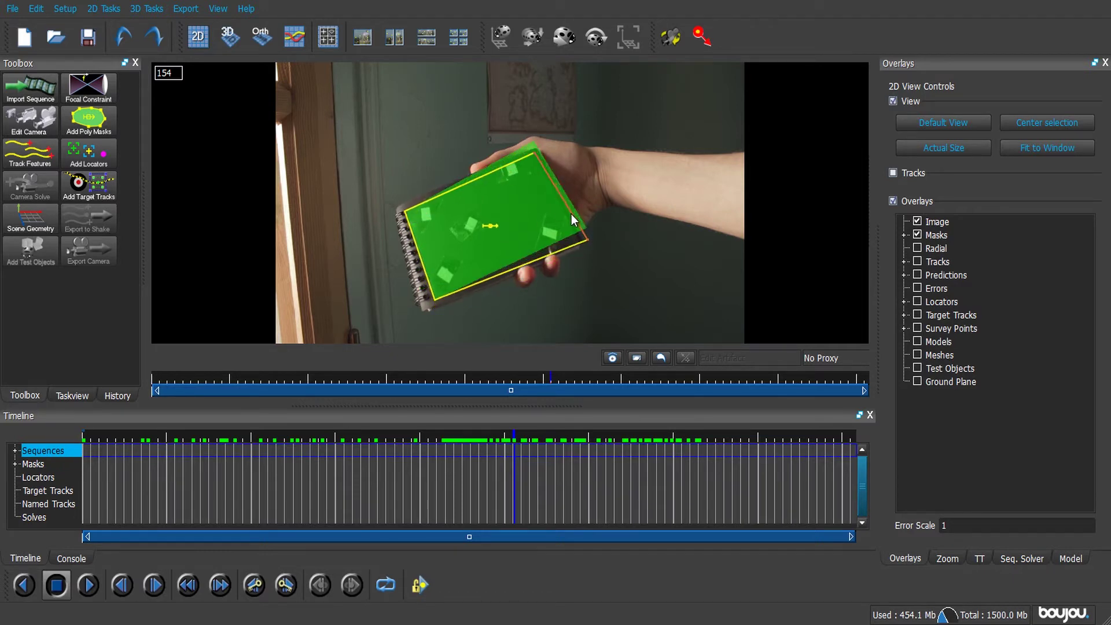
pyautogui.moveTo(571, 214); pyautogui.dragTo(582, 241)
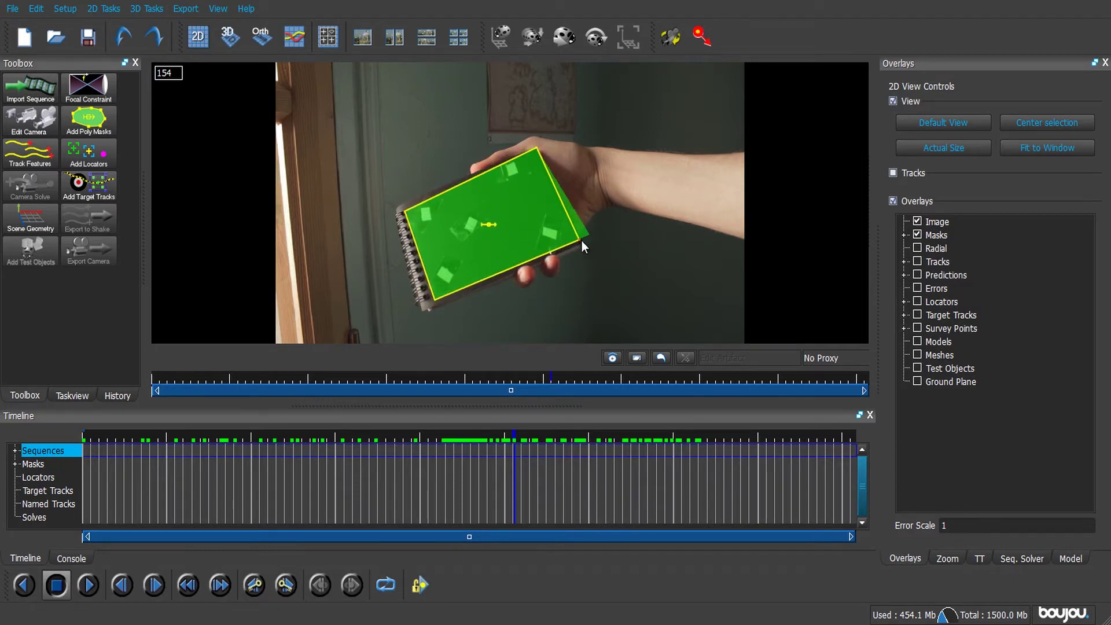
pyautogui.moveTo(536, 148); pyautogui.dragTo(537, 150)
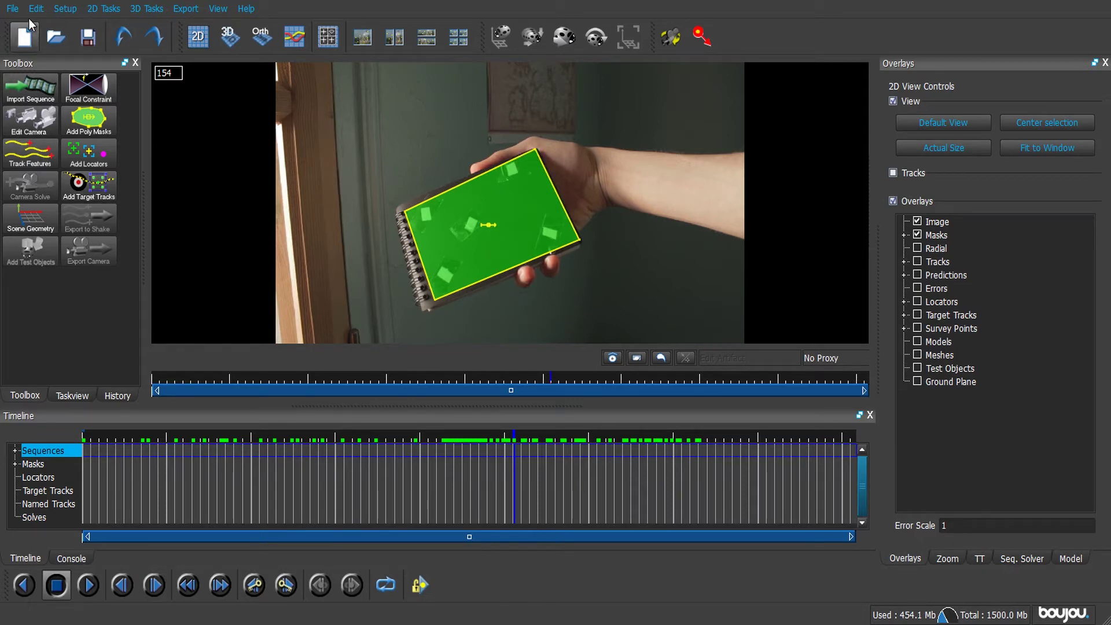
# Step: Open the recently used project Boujou tracking.bpj from the project files folder
pyautogui.click(13, 9)
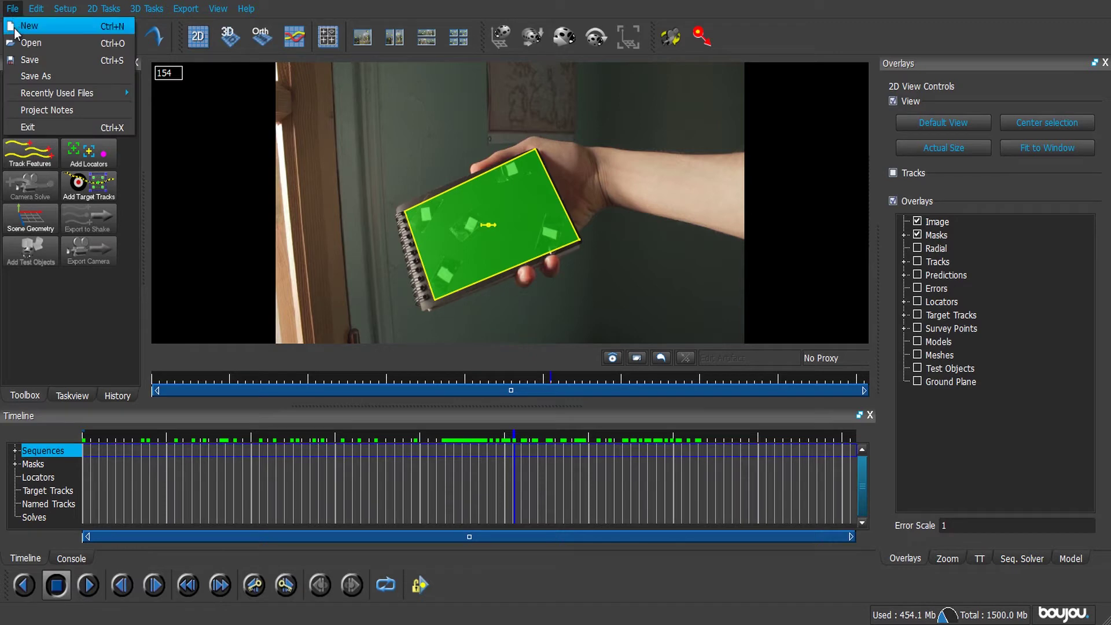
pyautogui.moveTo(62, 100)
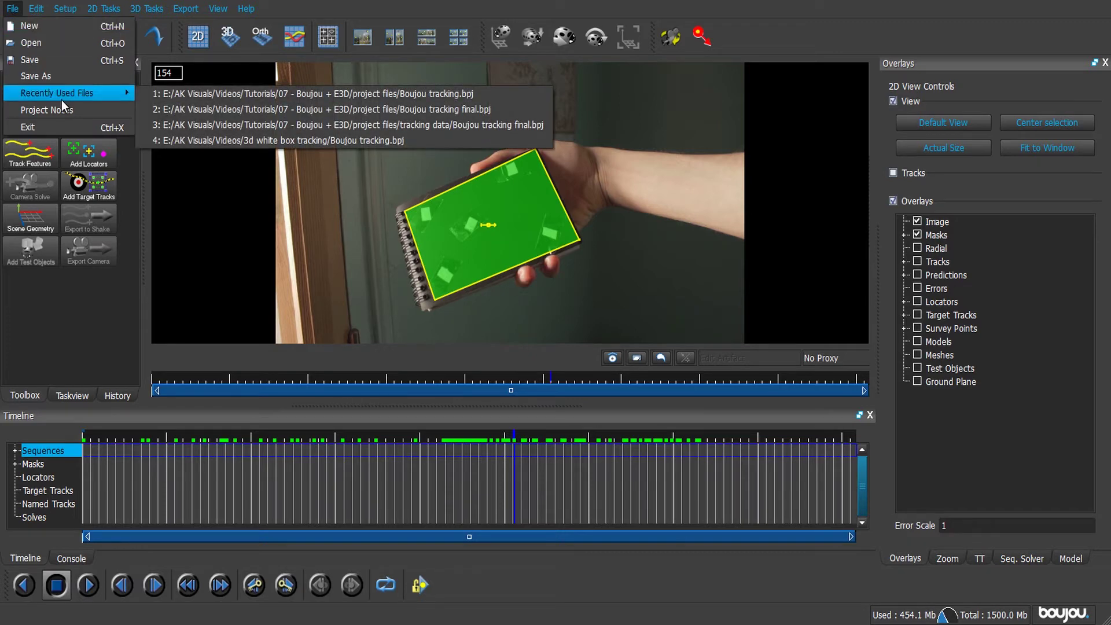
pyautogui.click(190, 95)
pyautogui.click(568, 325)
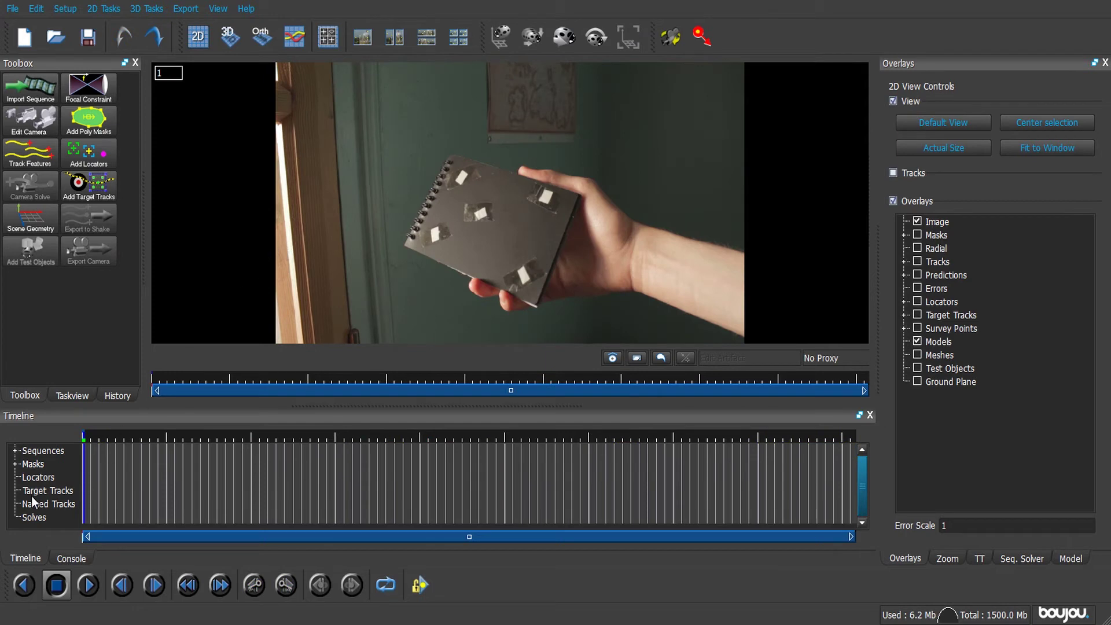
# Step: Select Mask 1 among the masks, display it over the footage and check how it follows the notebook around frame 46
pyautogui.click(33, 463)
pyautogui.click(15, 464)
pyautogui.click(47, 477)
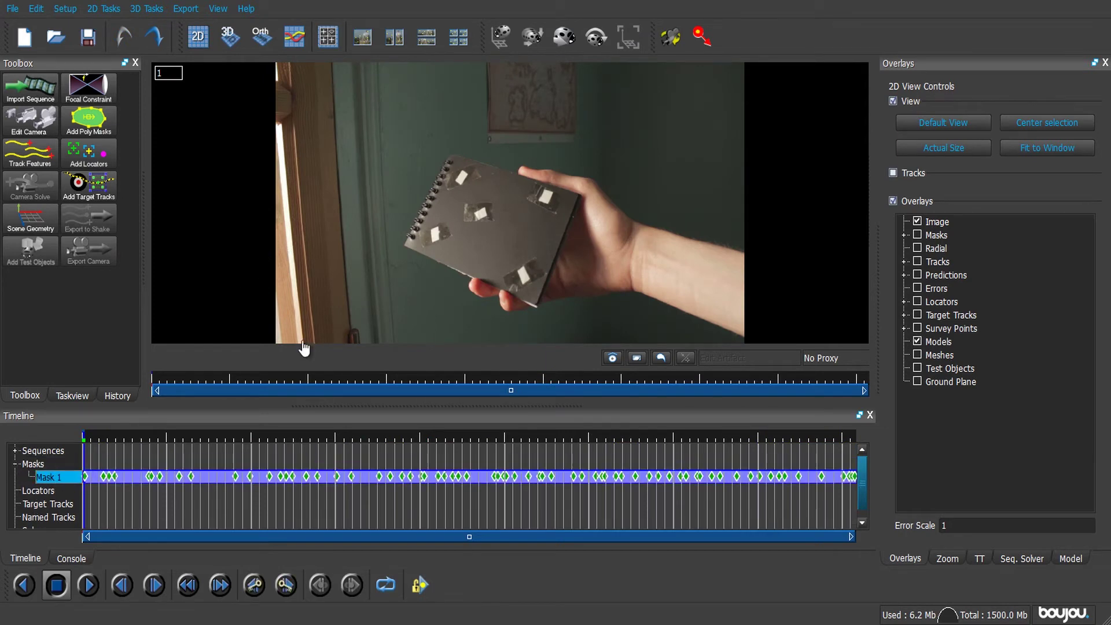
pyautogui.click(89, 119)
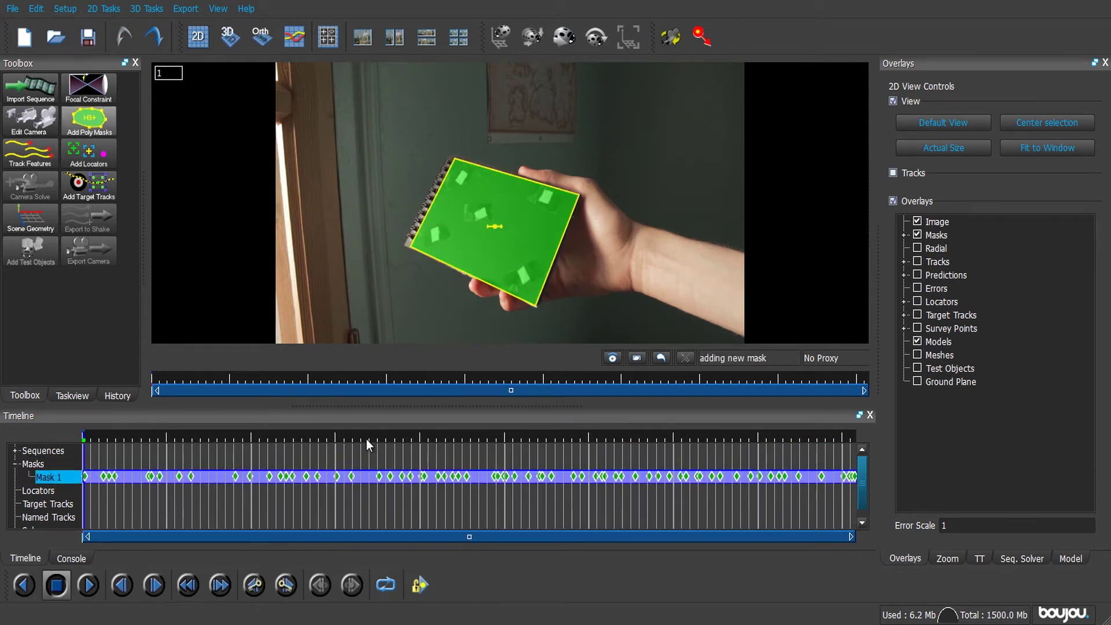
pyautogui.moveTo(366, 439); pyautogui.dragTo(210, 440)
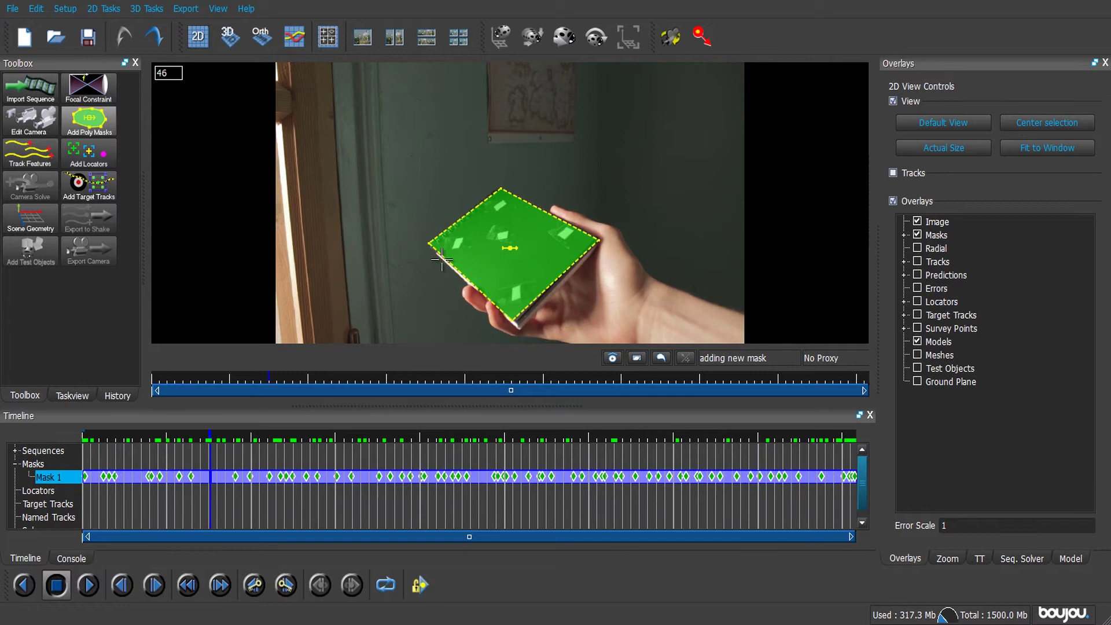
# Step: Invert Mask 1 so it covers everything except the notebook's cover, and check it up to frame 102
pyautogui.rightClick(488, 270)
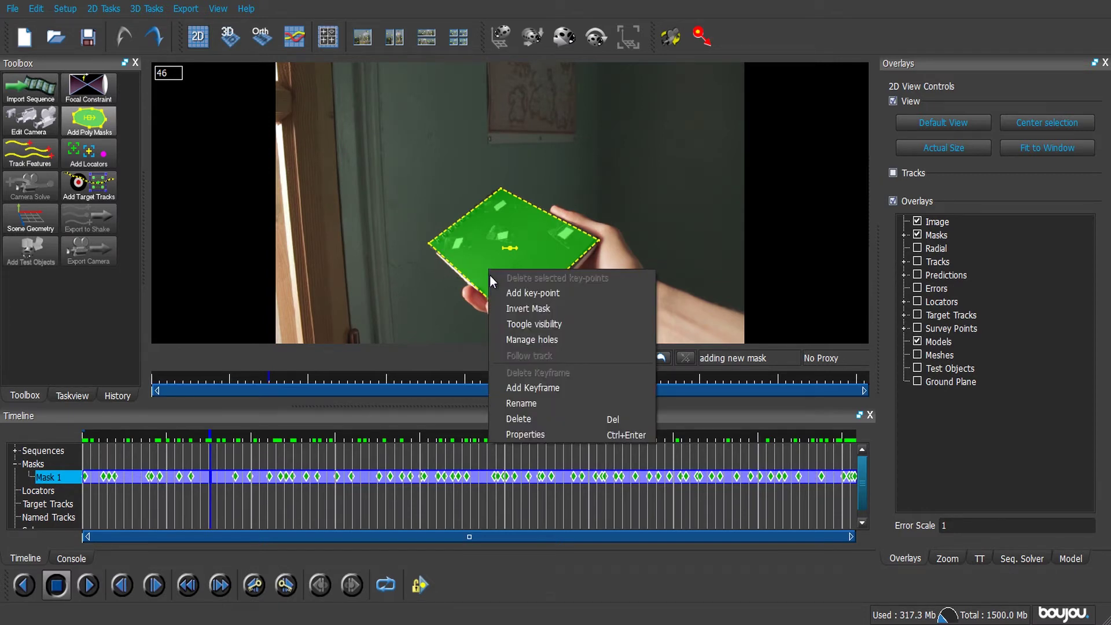
pyautogui.click(505, 309)
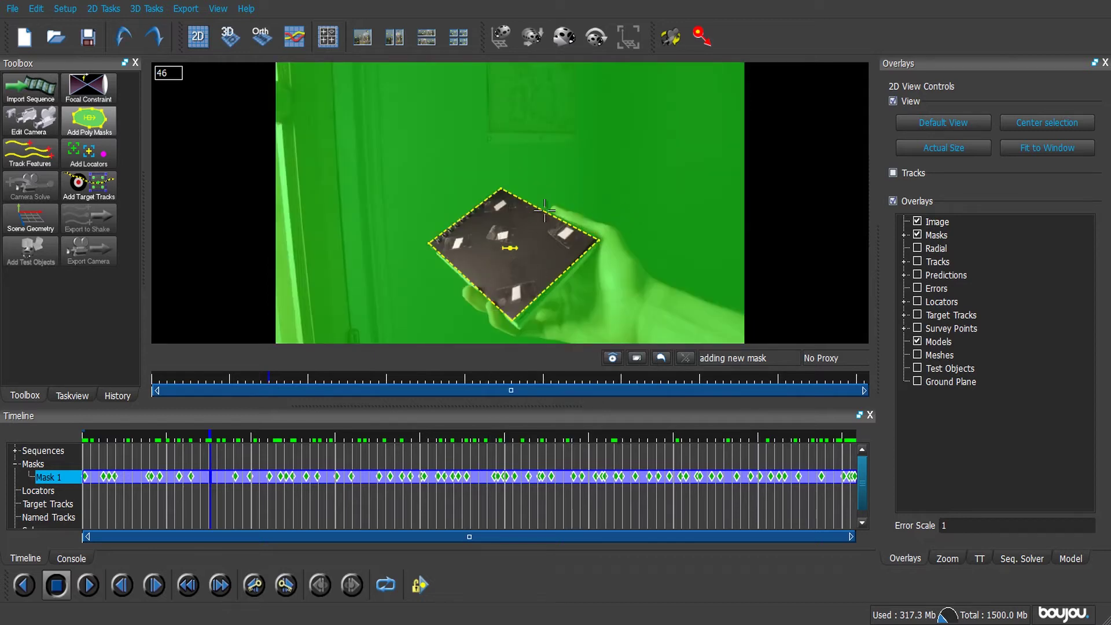
pyautogui.moveTo(210, 442); pyautogui.dragTo(368, 441)
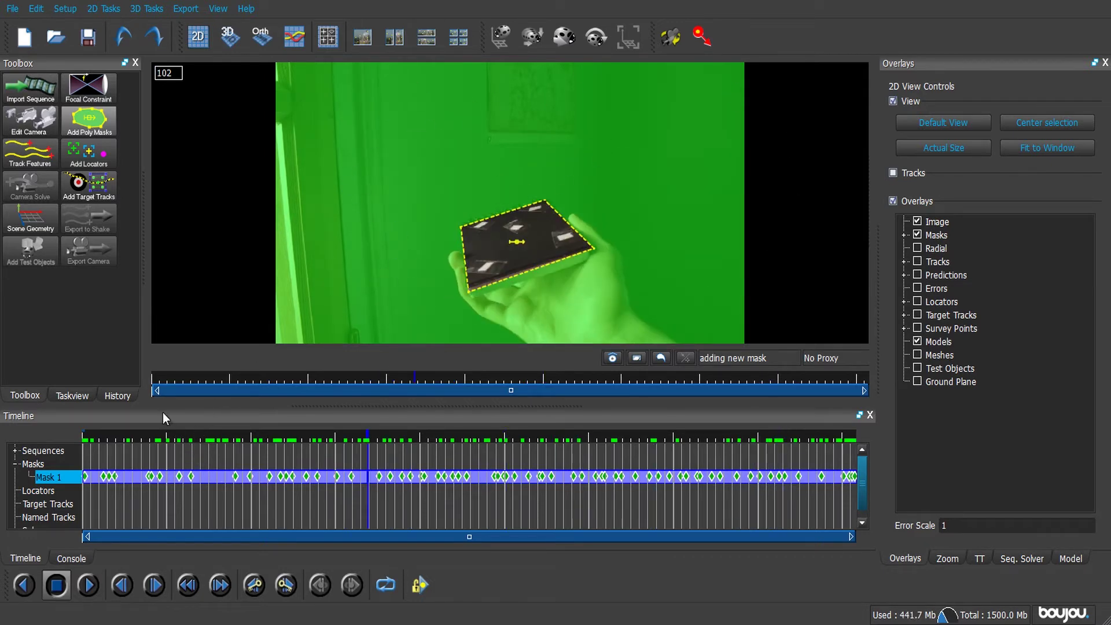
# Step: Track features on all frames of Sequence 1 with the default advanced settings, and review the tracks on the notebook's cover
pyautogui.click(20, 159)
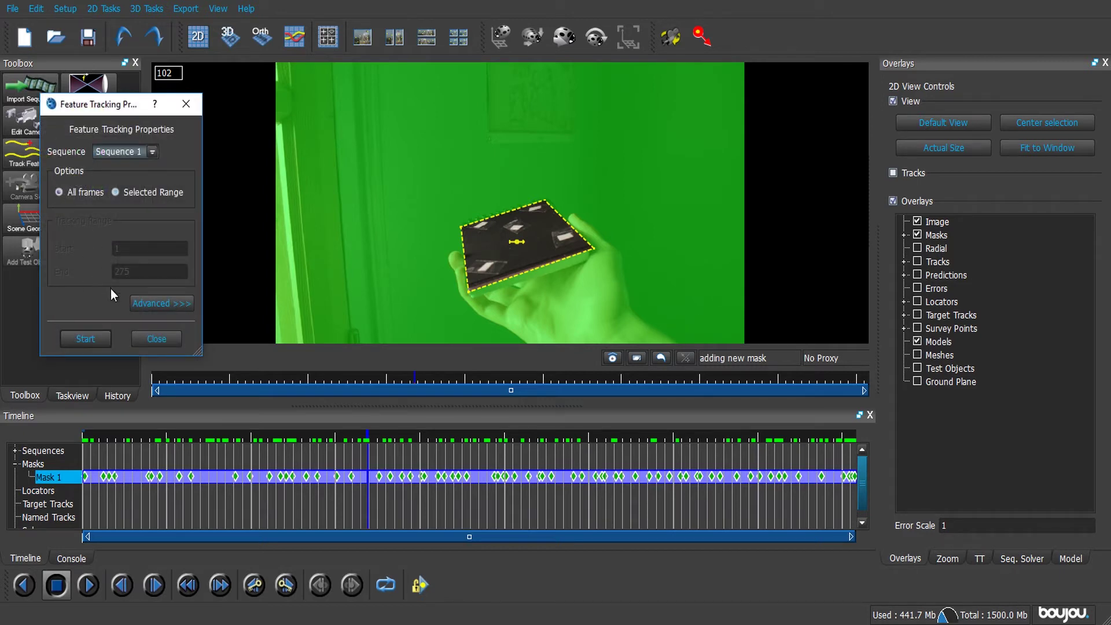
pyautogui.click(146, 307)
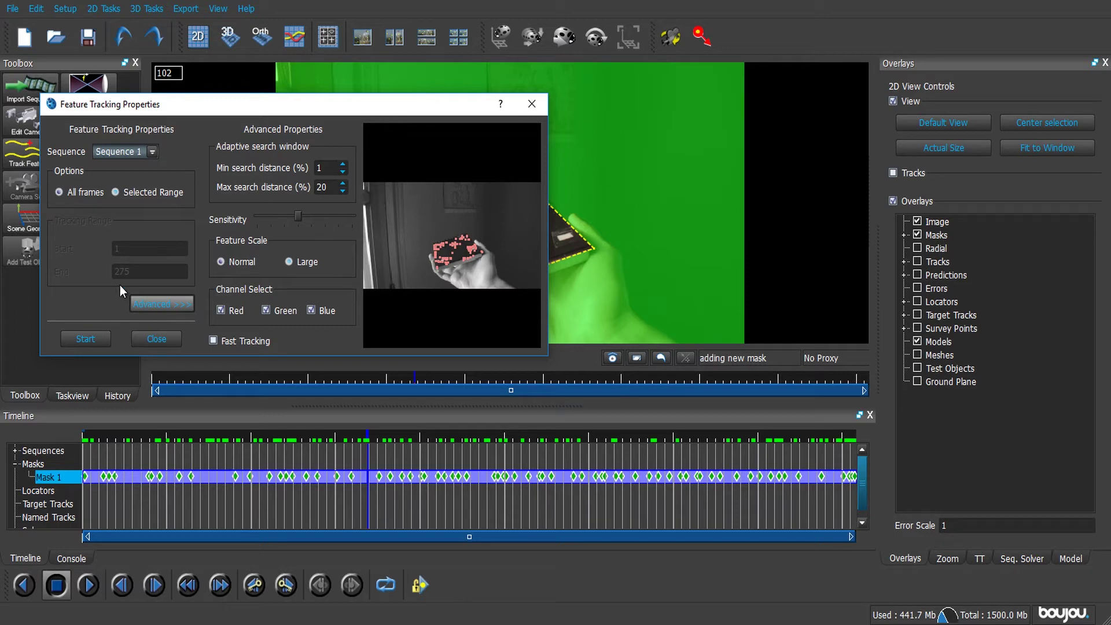
pyautogui.click(92, 342)
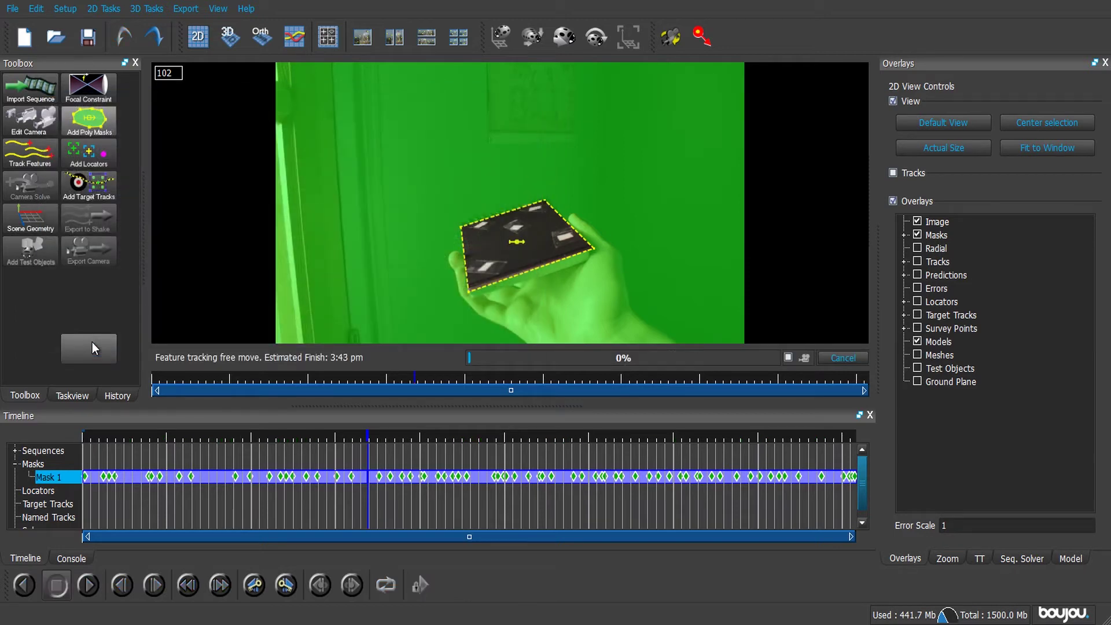
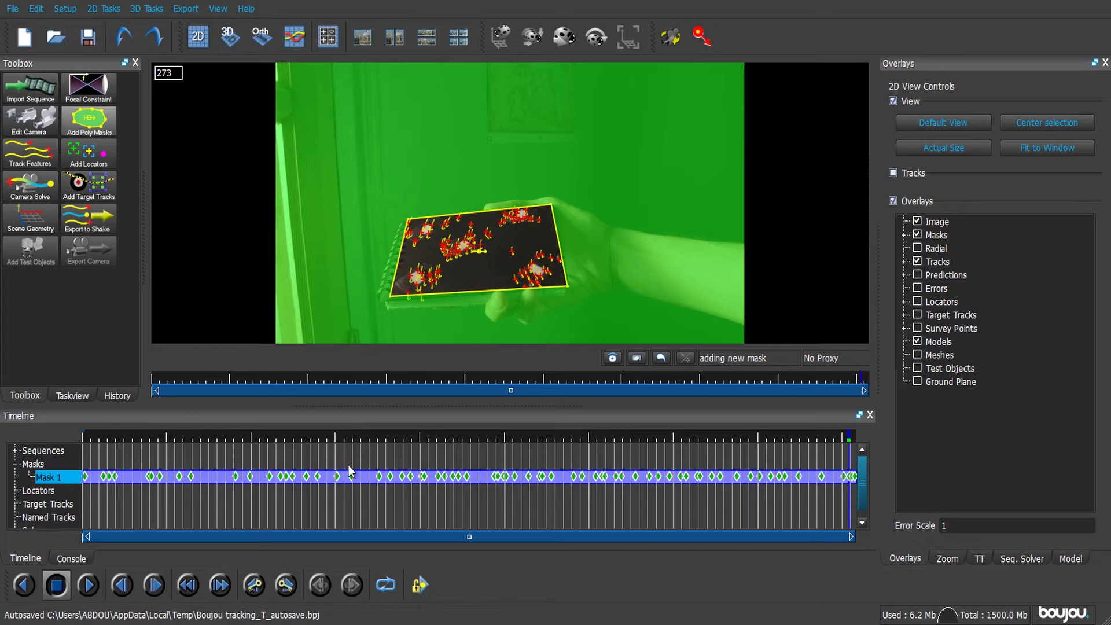
pyautogui.moveTo(332, 456); pyautogui.dragTo(387, 435)
pyautogui.moveTo(510, 432); pyautogui.dragTo(808, 449)
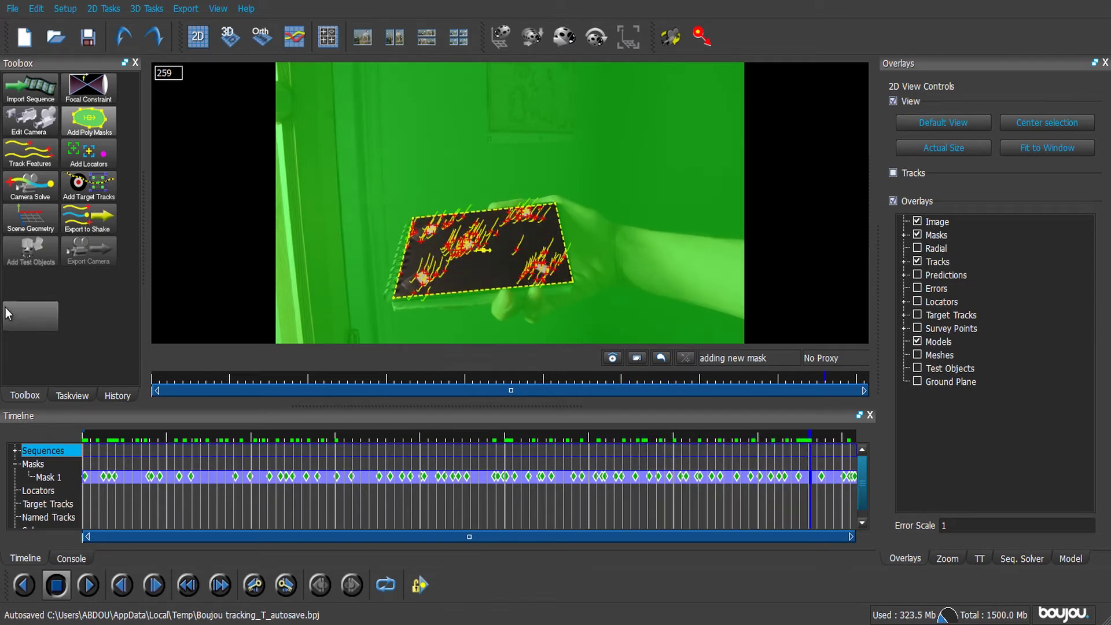
# Step: Solve the camera for all frames of Sequence 1, deleting existing solves and optimizing camera path smoothness, and check the predictions
pyautogui.click(16, 189)
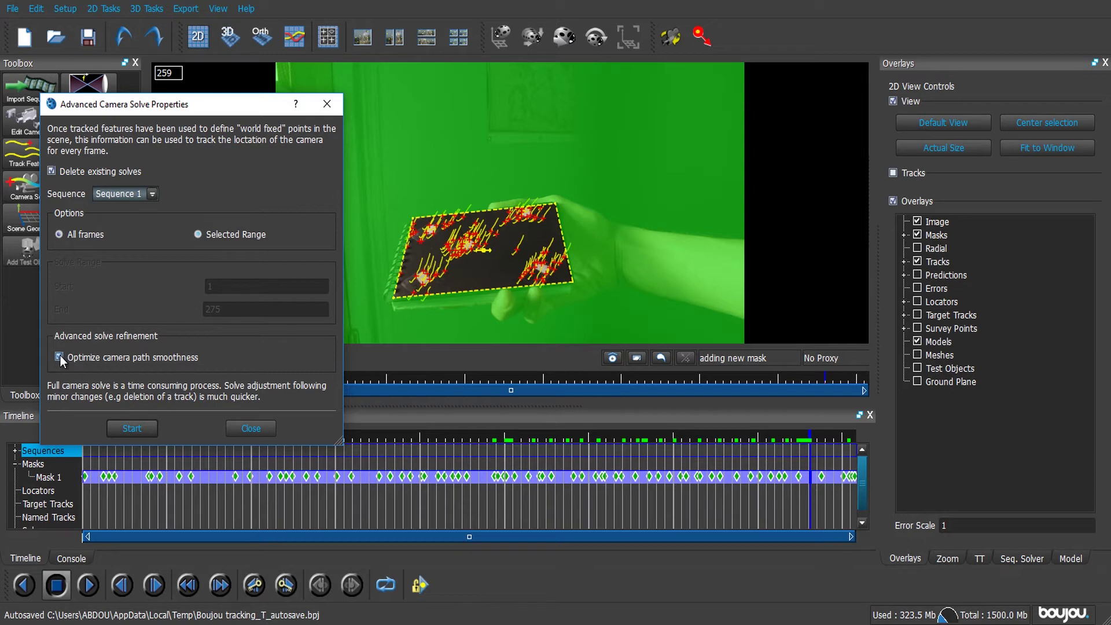
pyautogui.click(134, 429)
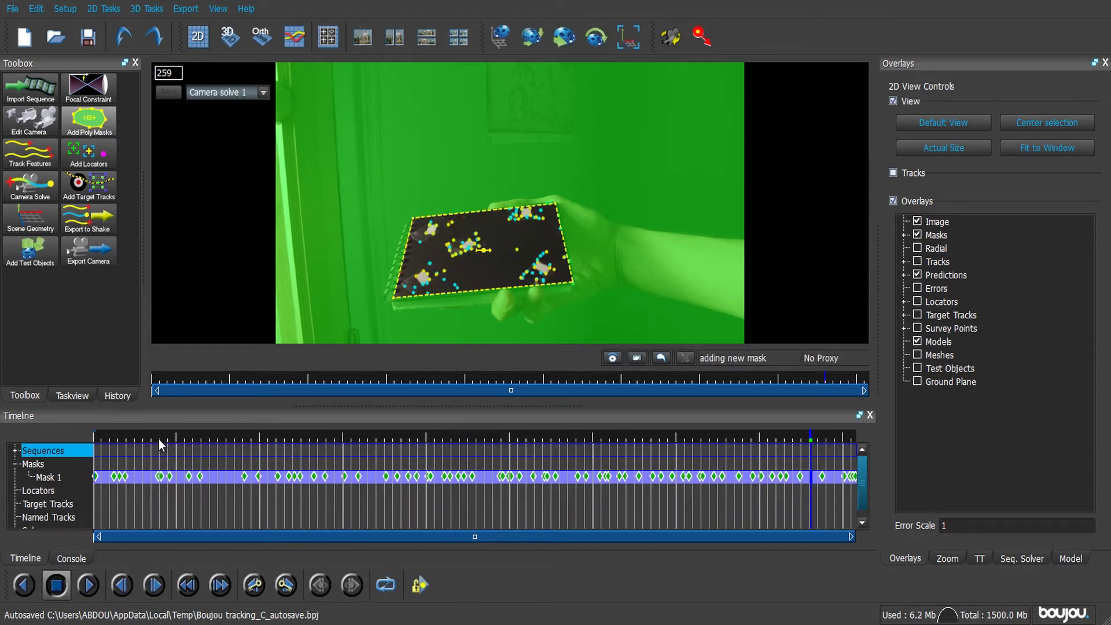
pyautogui.moveTo(163, 460); pyautogui.dragTo(155, 436)
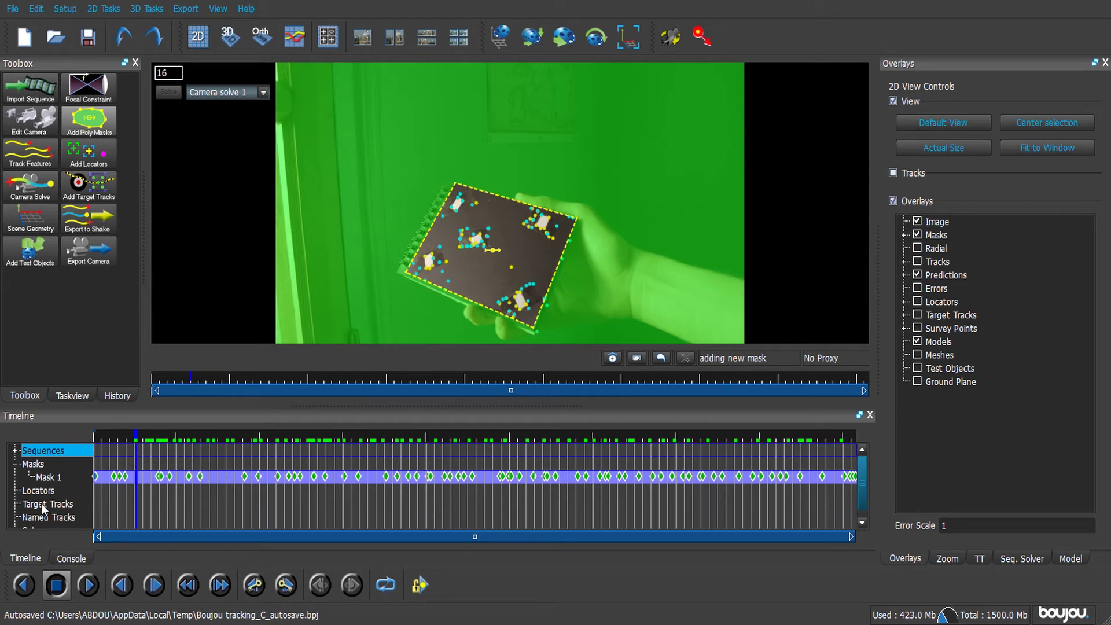
# Step: Show Camera solve 1 under the solves and check its coverage and the predicted points up to frame 95
pyautogui.scroll(-1, 40, 503)
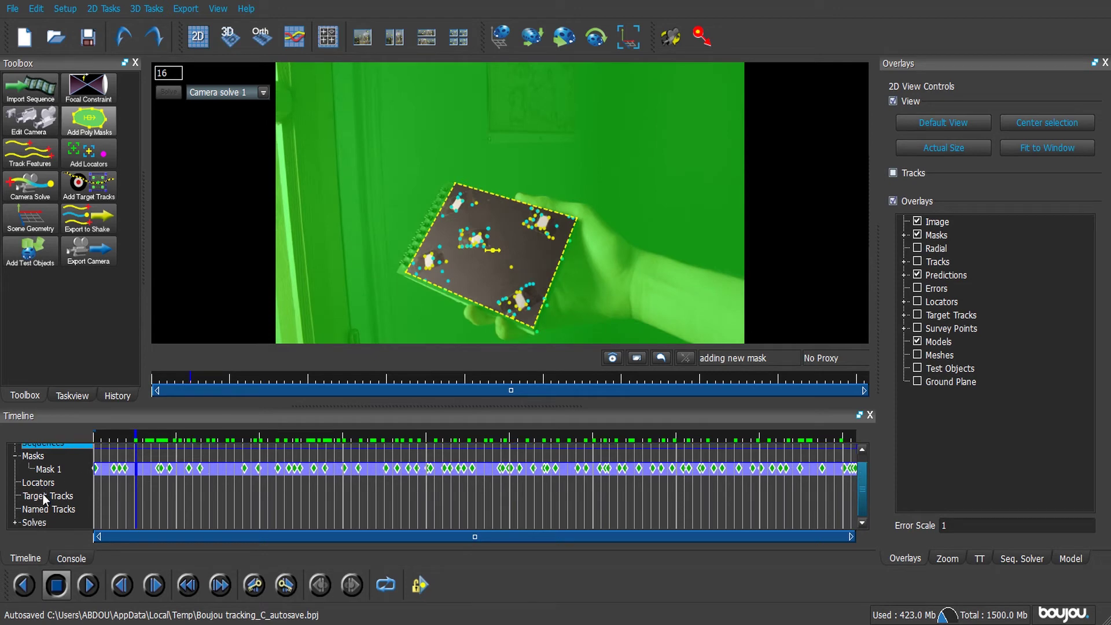
pyautogui.click(15, 522)
pyautogui.click(46, 523)
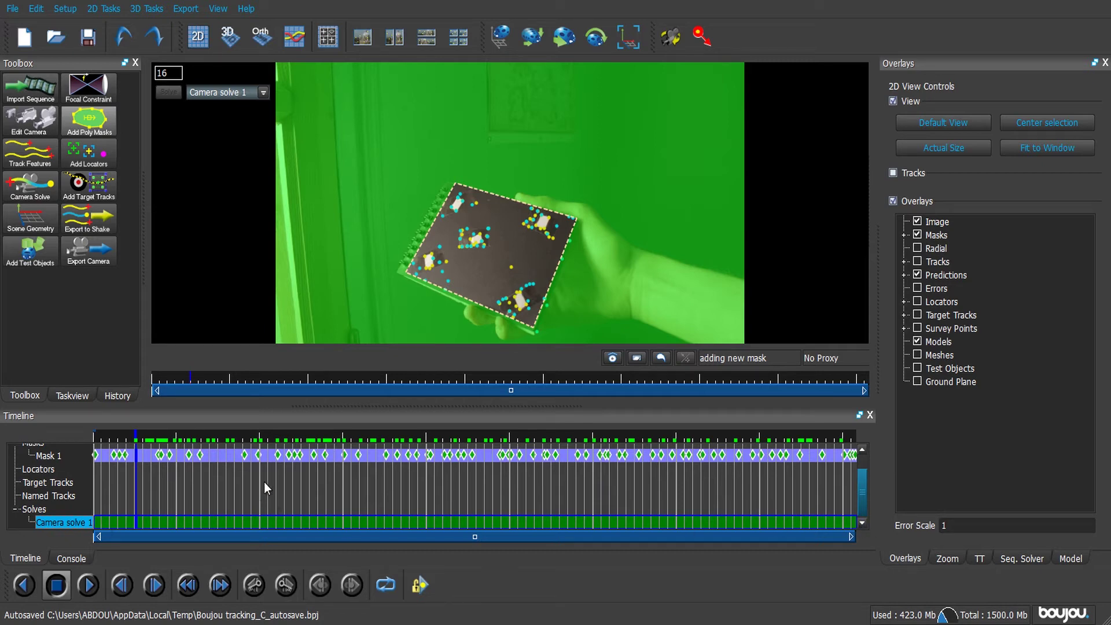
pyautogui.moveTo(169, 477); pyautogui.dragTo(356, 501)
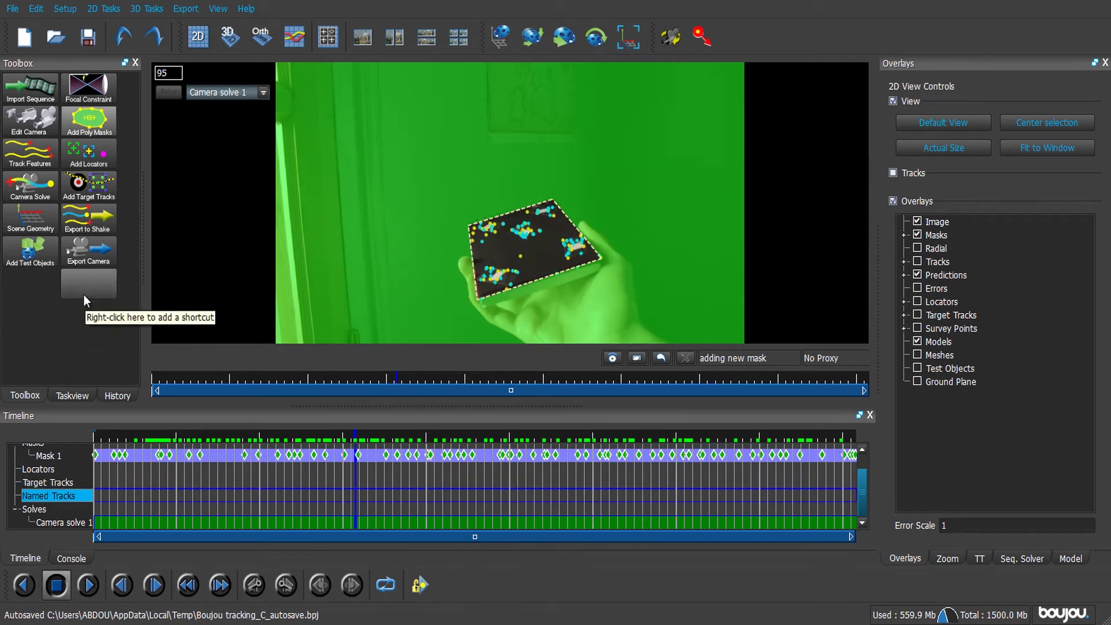
# Step: Set up a camera export of Camera solve 1 as After Effects (Maya) (*.ma) with the scene scaled by 100
pyautogui.click(86, 265)
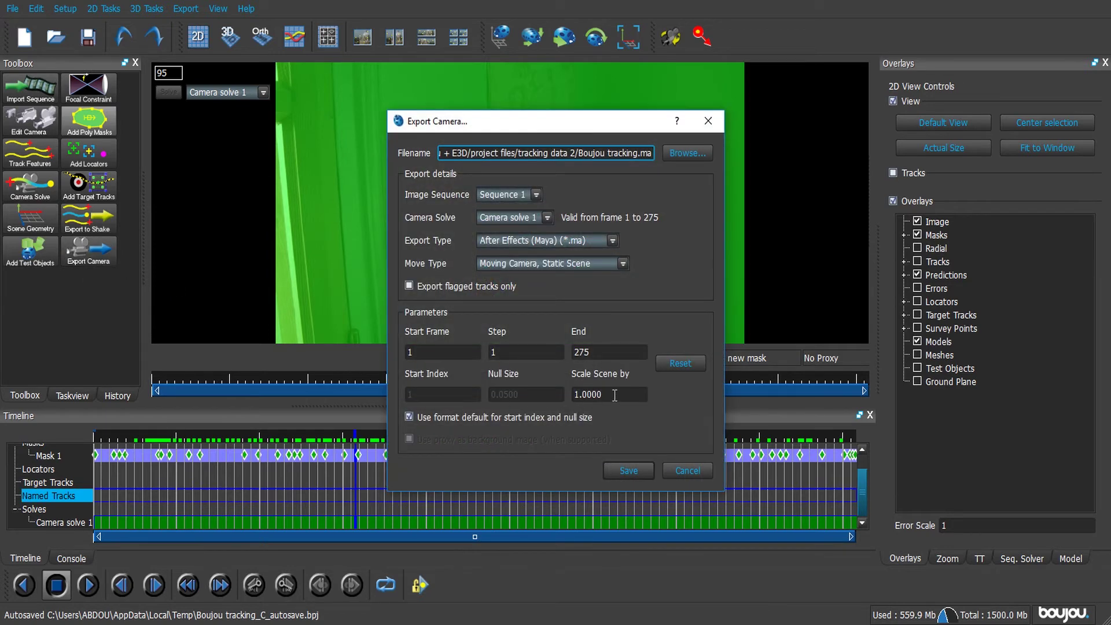
pyautogui.click(604, 240)
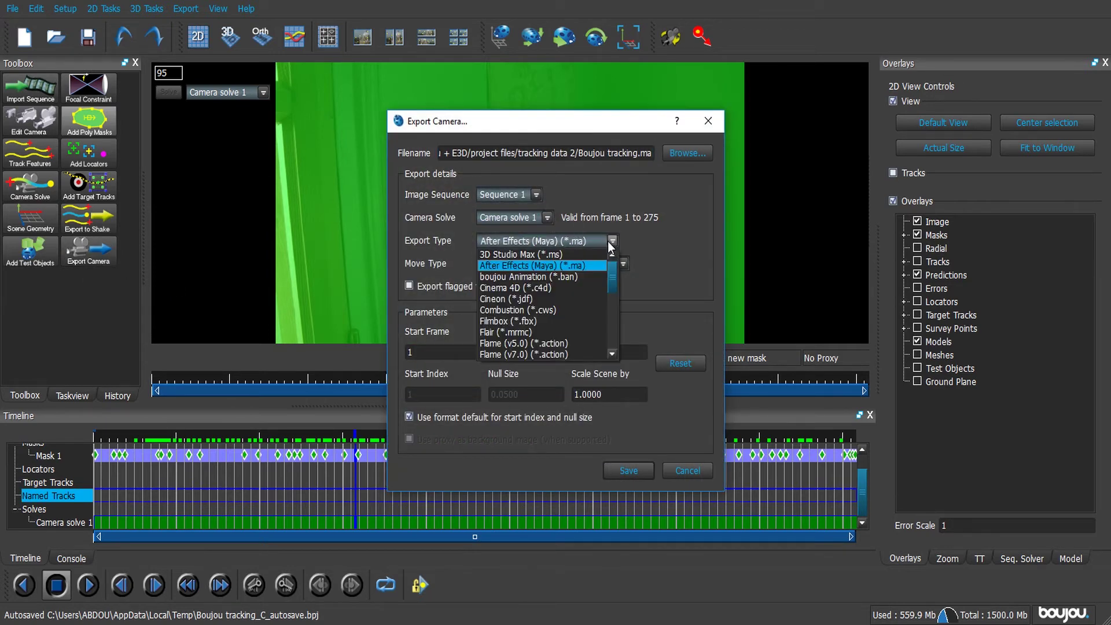
pyautogui.click(580, 265)
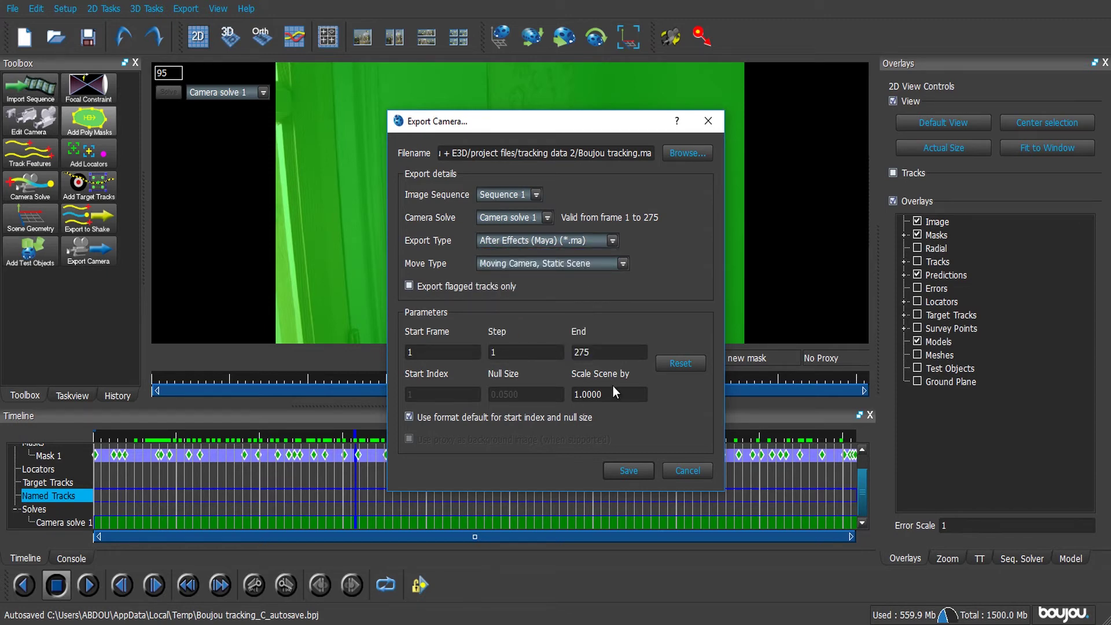
pyautogui.doubleClick(588, 395)
pyautogui.write('100')
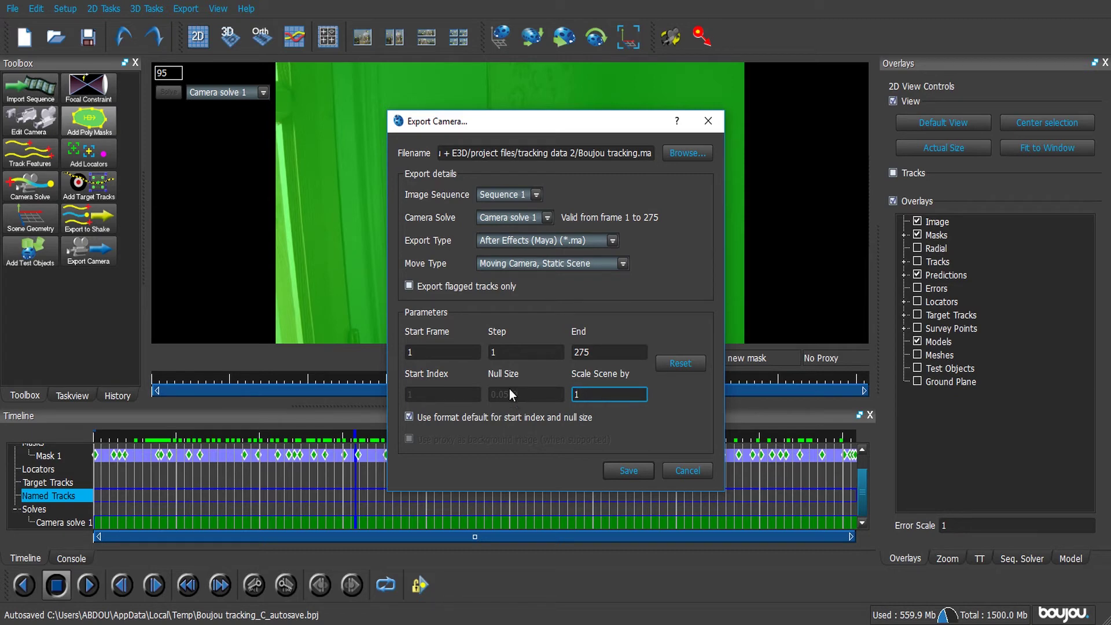
pyautogui.click(674, 417)
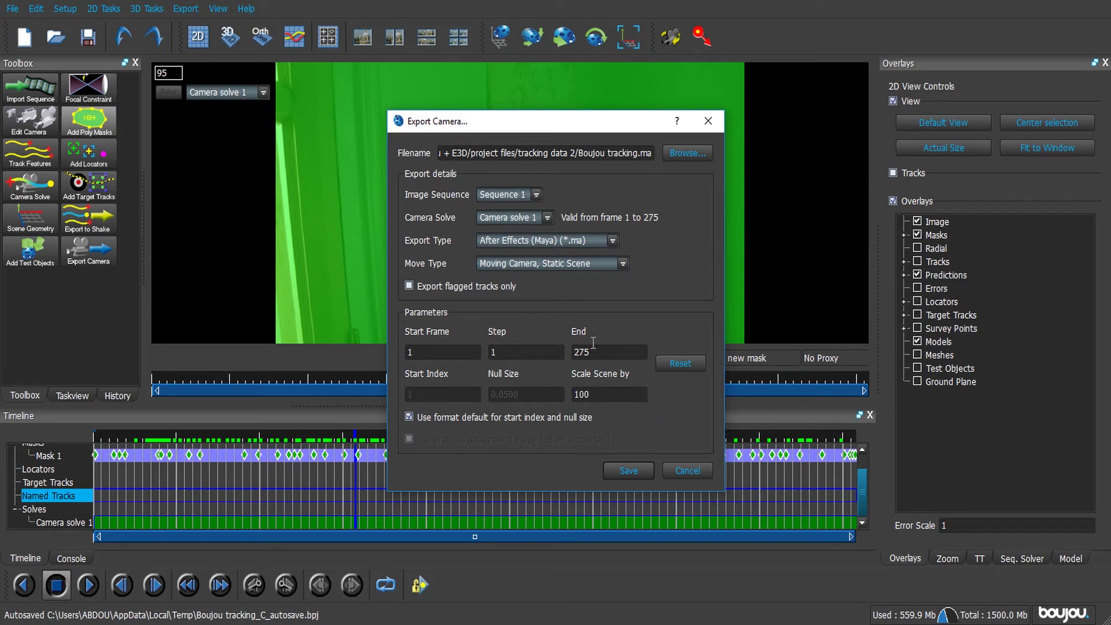
# Step: Save the camera export as Boujou tracking.ma in the tracking data 2 folder, overwriting the existing file
pyautogui.click(686, 152)
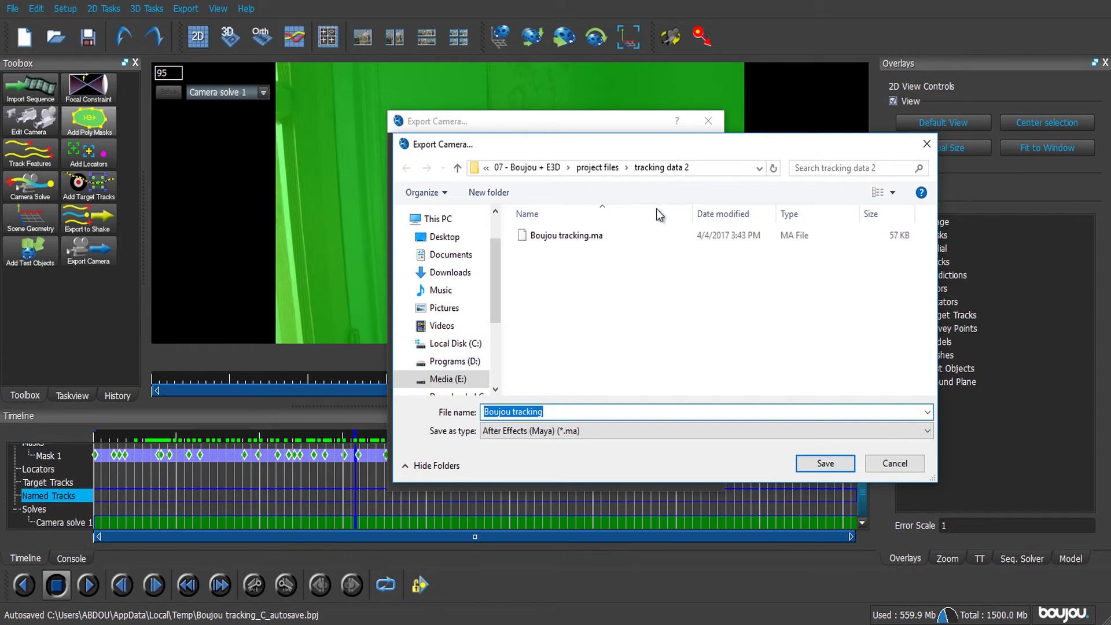
pyautogui.click(598, 167)
pyautogui.click(582, 267)
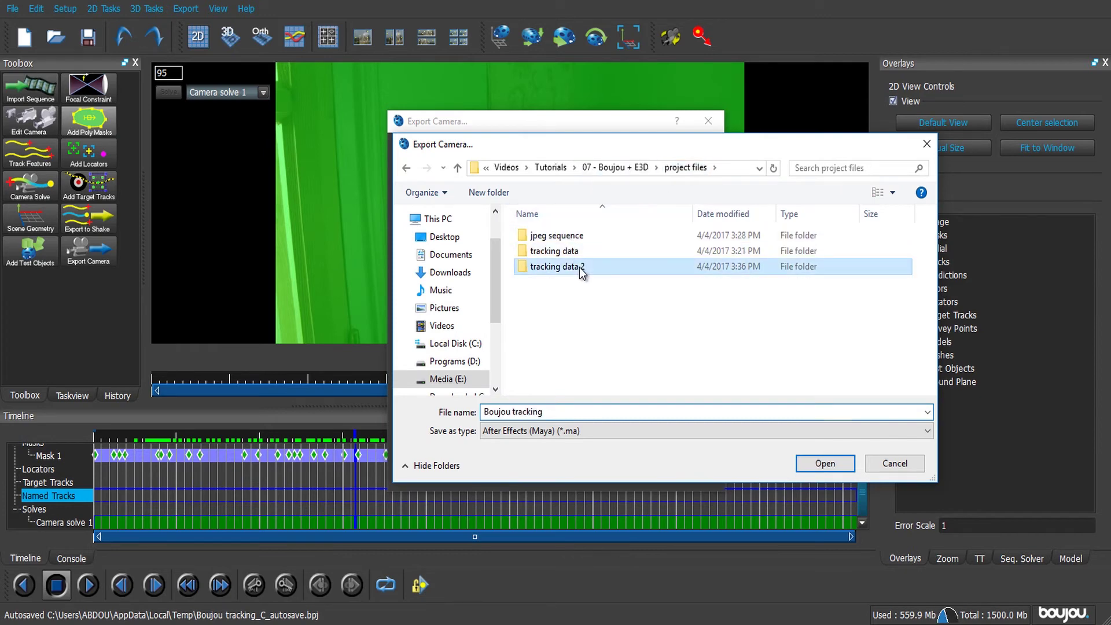
pyautogui.doubleClick(581, 269)
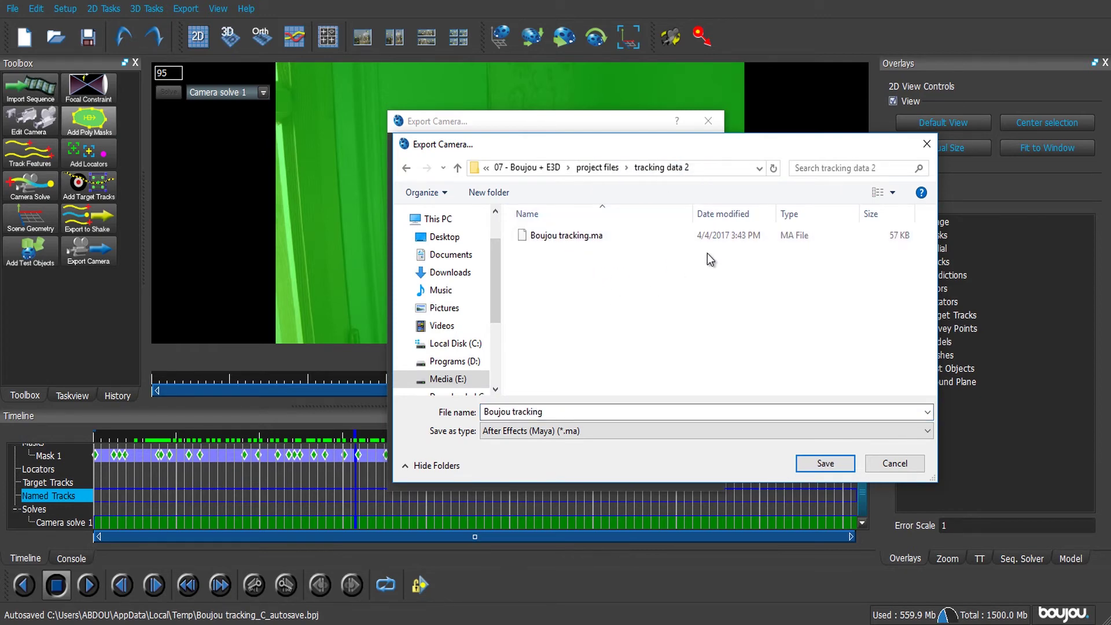
pyautogui.click(823, 462)
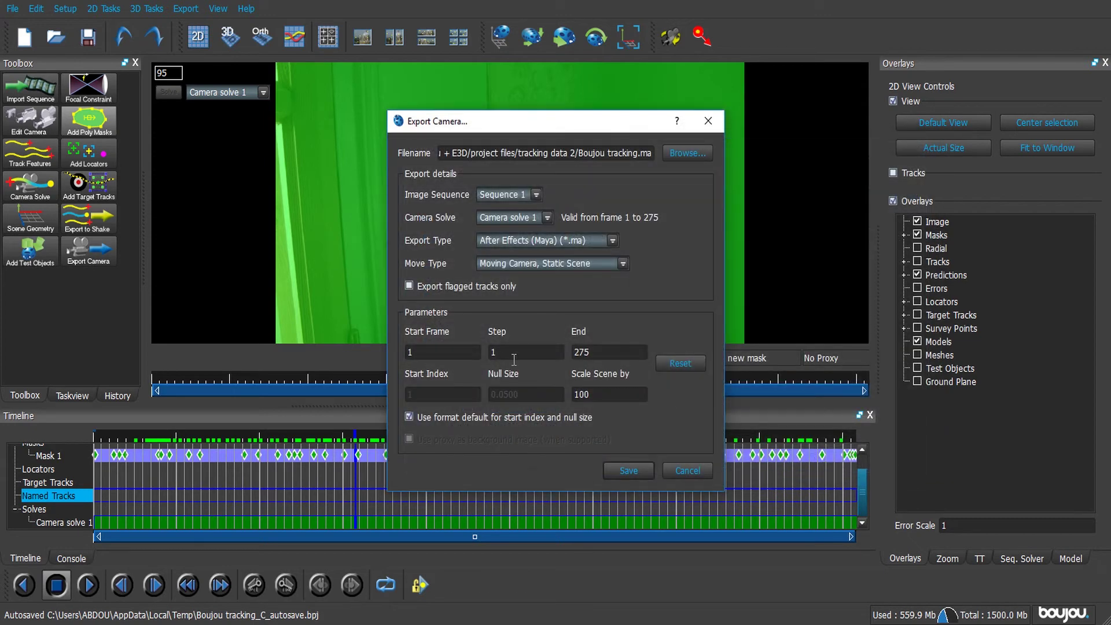
pyautogui.click(618, 469)
pyautogui.click(533, 332)
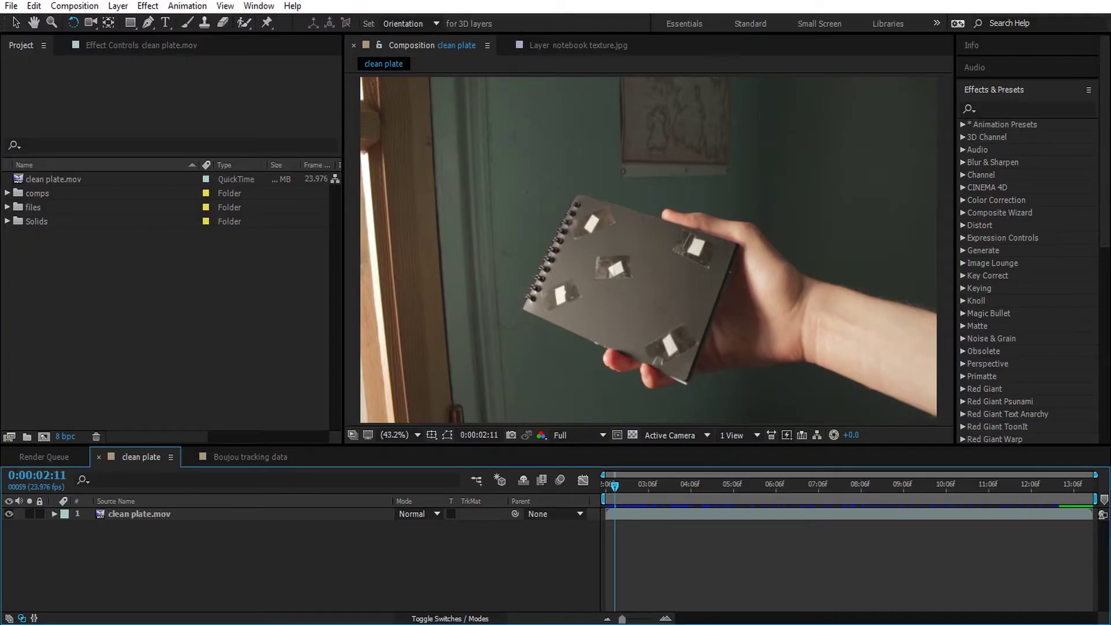
# Step: Switch to After Effects and import Boujou tracking.ma from the tracking data 2 folder as a composition retaining layer sizes
pyautogui.doubleClick(123, 310)
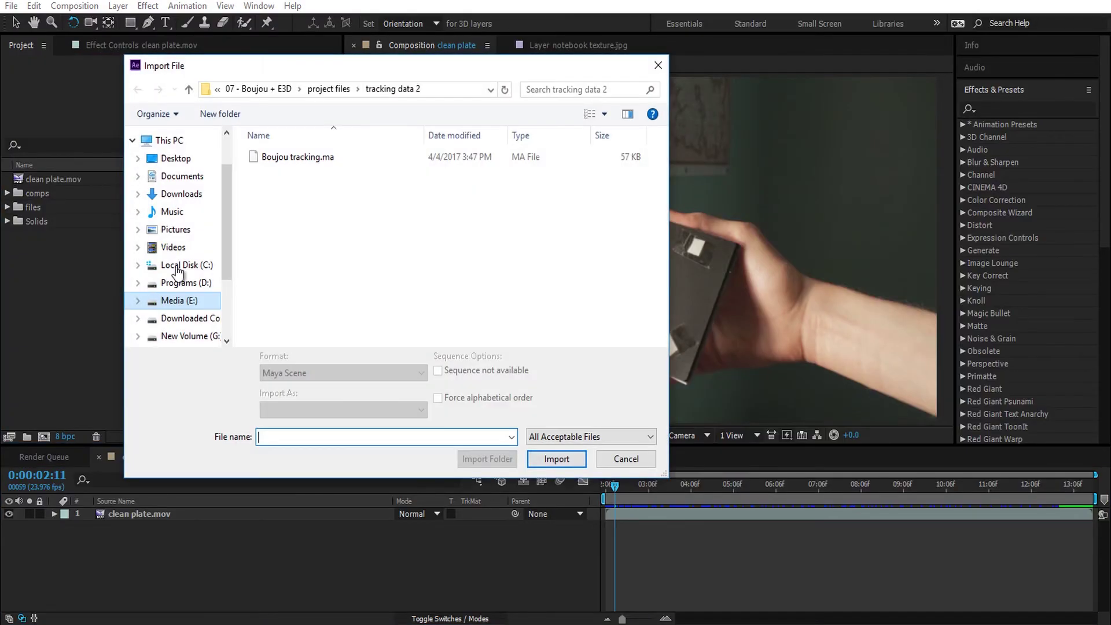
pyautogui.click(335, 90)
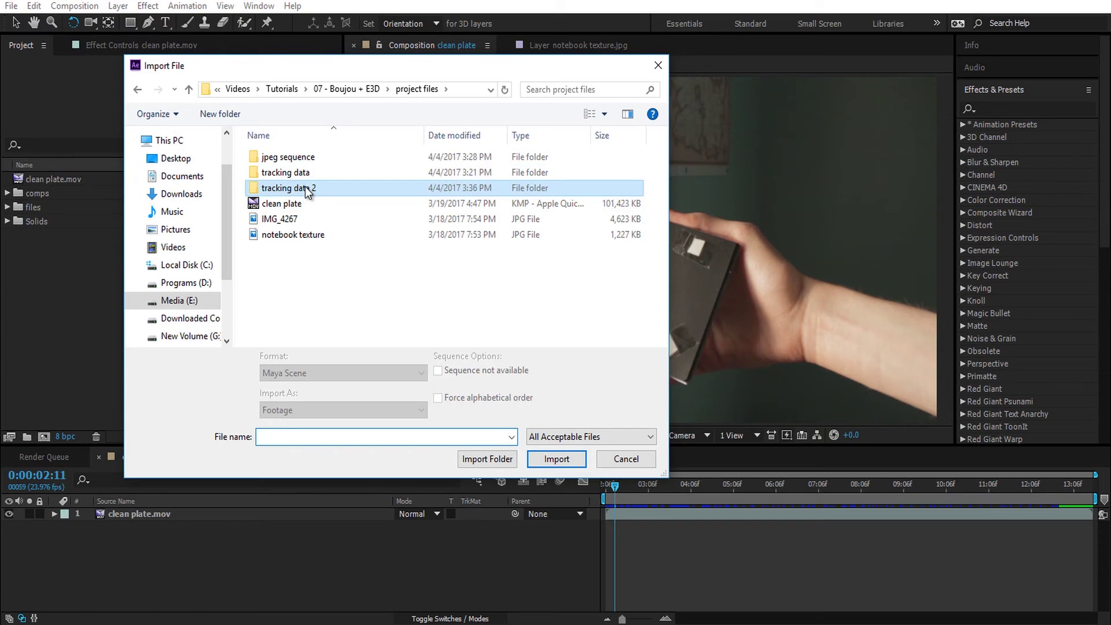
pyautogui.doubleClick(305, 186)
pyautogui.click(305, 162)
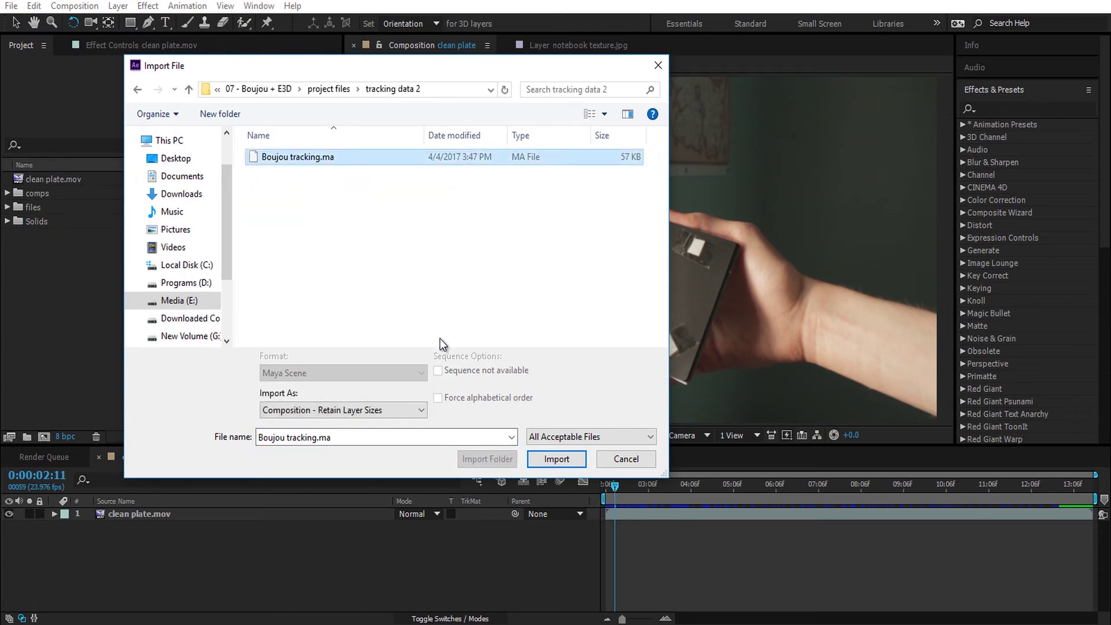
pyautogui.click(559, 461)
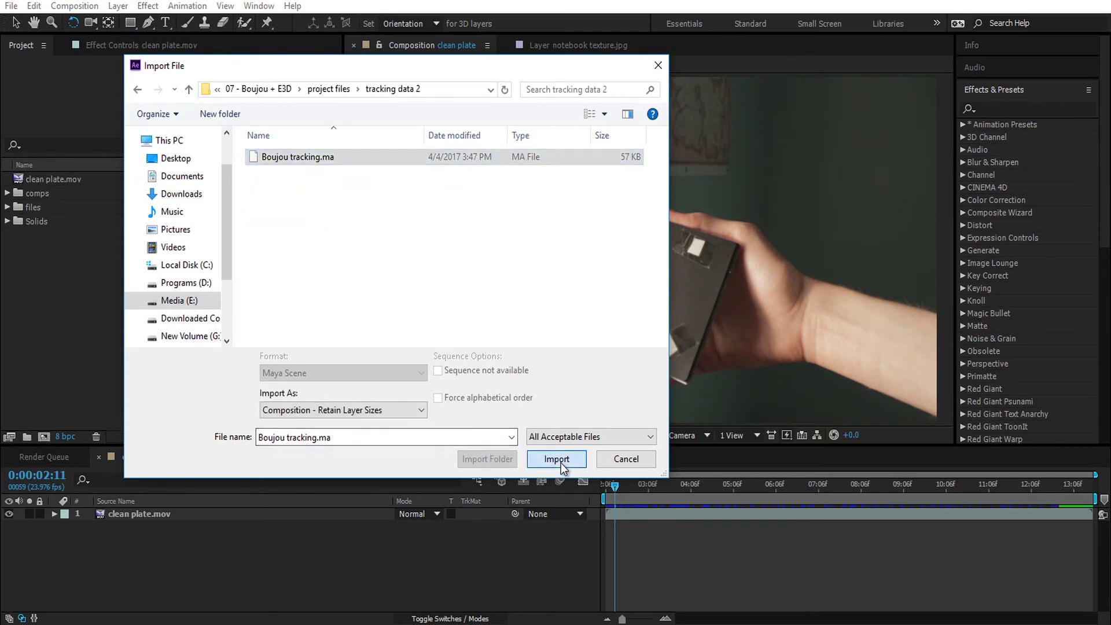
# Step: Open the Boujou tracking composition, add clean plate.mov as its uppermost layer and check the nulls against the footage at 0:00:03:17
pyautogui.click(71, 182)
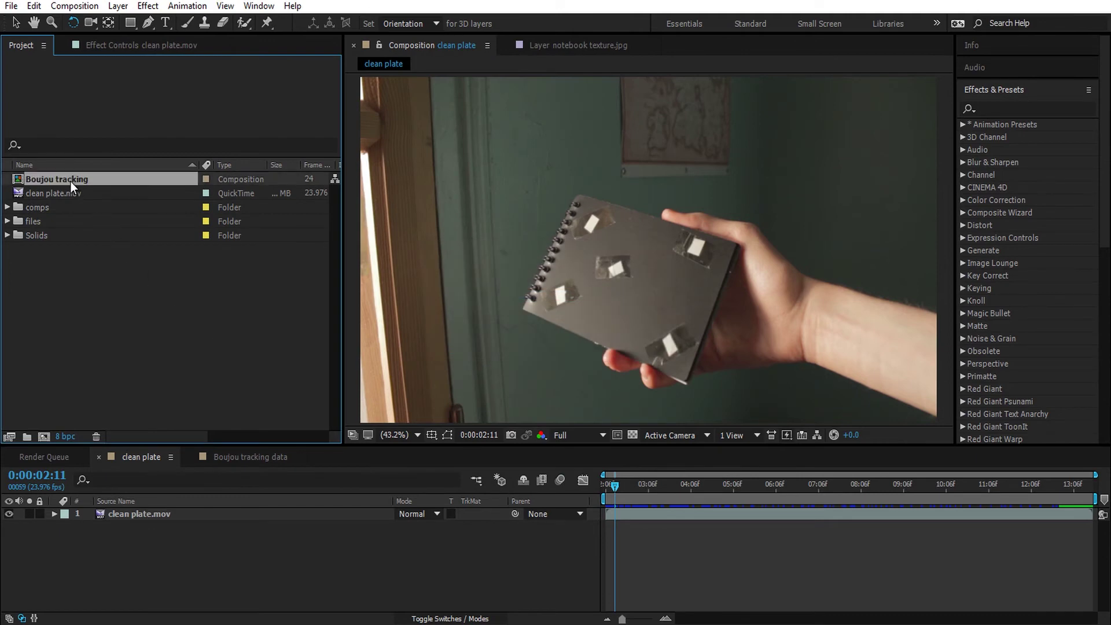
pyautogui.doubleClick(73, 179)
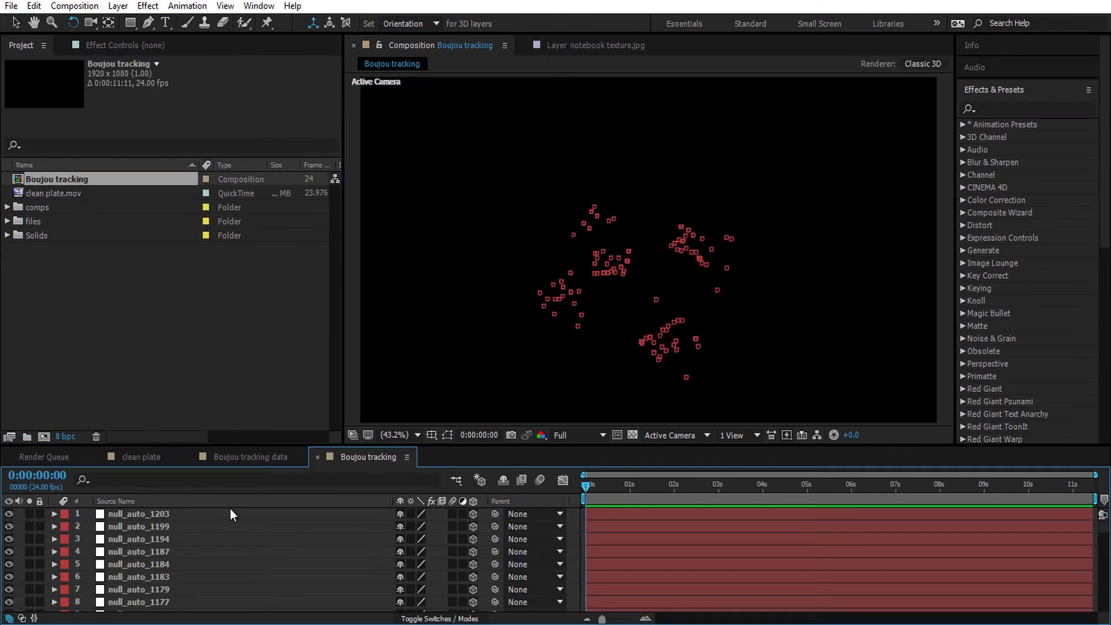
pyautogui.moveTo(65, 194); pyautogui.dragTo(141, 509)
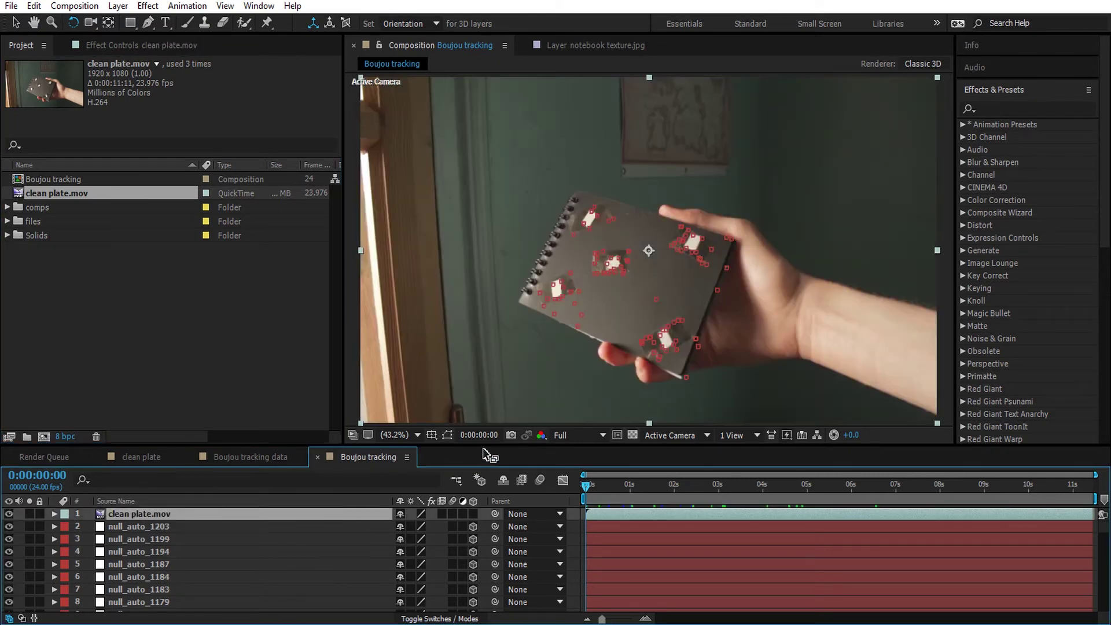
pyautogui.moveTo(490, 447); pyautogui.dragTo(474, 402)
pyautogui.moveTo(601, 440); pyautogui.dragTo(750, 438)
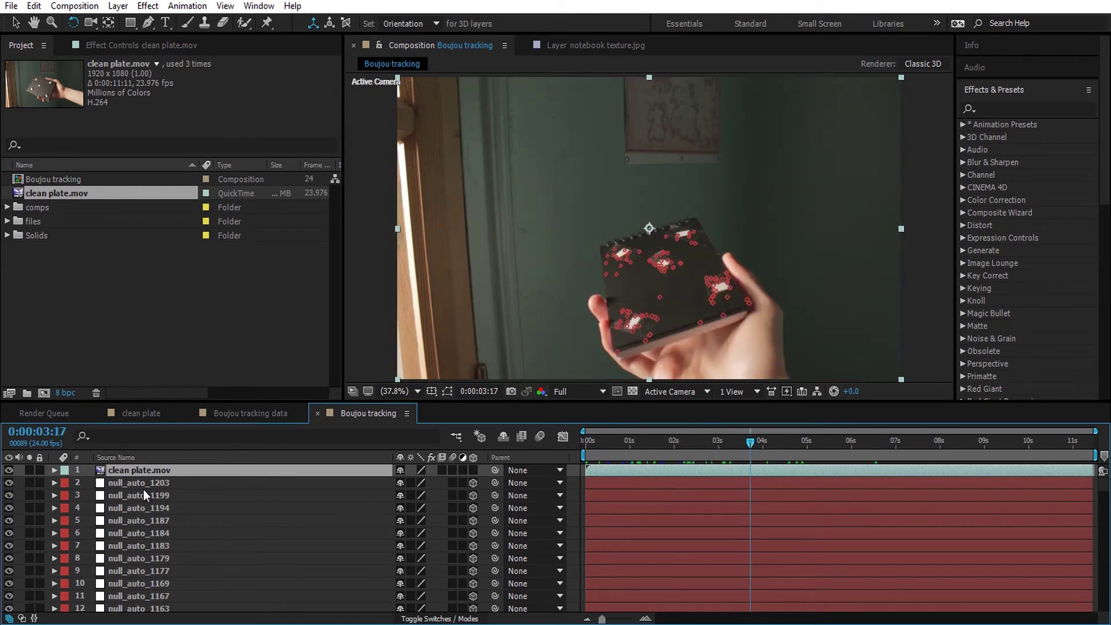
# Step: Check the tracking nulls one at a time against the footage and select null_auto_21 near the notebook cover's central marker
pyautogui.scroll(-20, 185, 518)
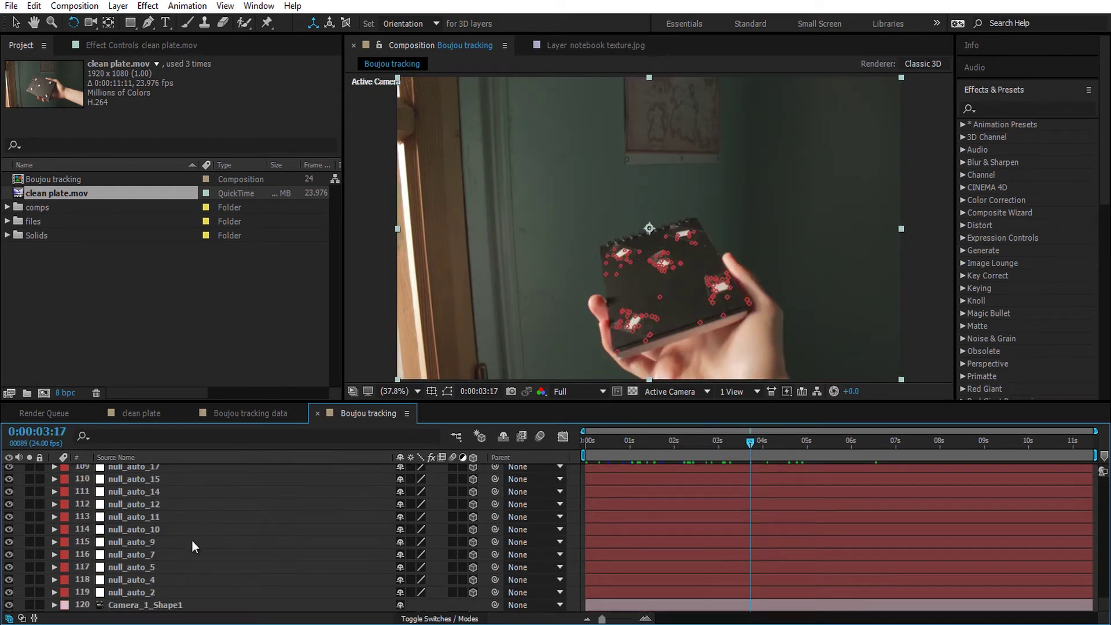
pyautogui.click(172, 604)
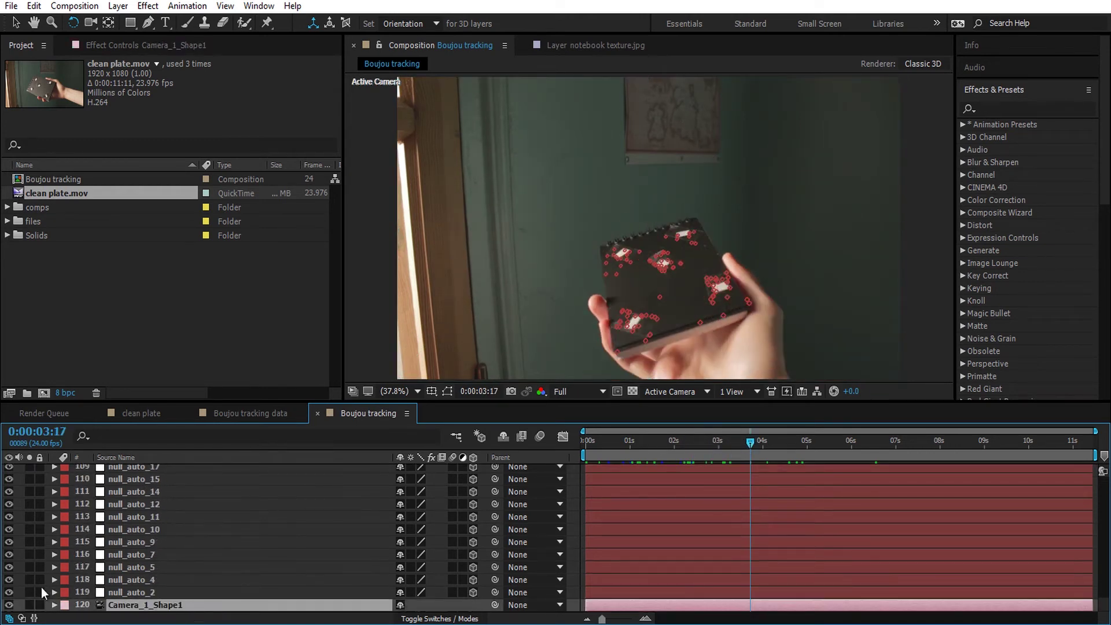
pyautogui.click(172, 588)
pyautogui.scroll(2, 179, 567)
pyautogui.click(182, 551)
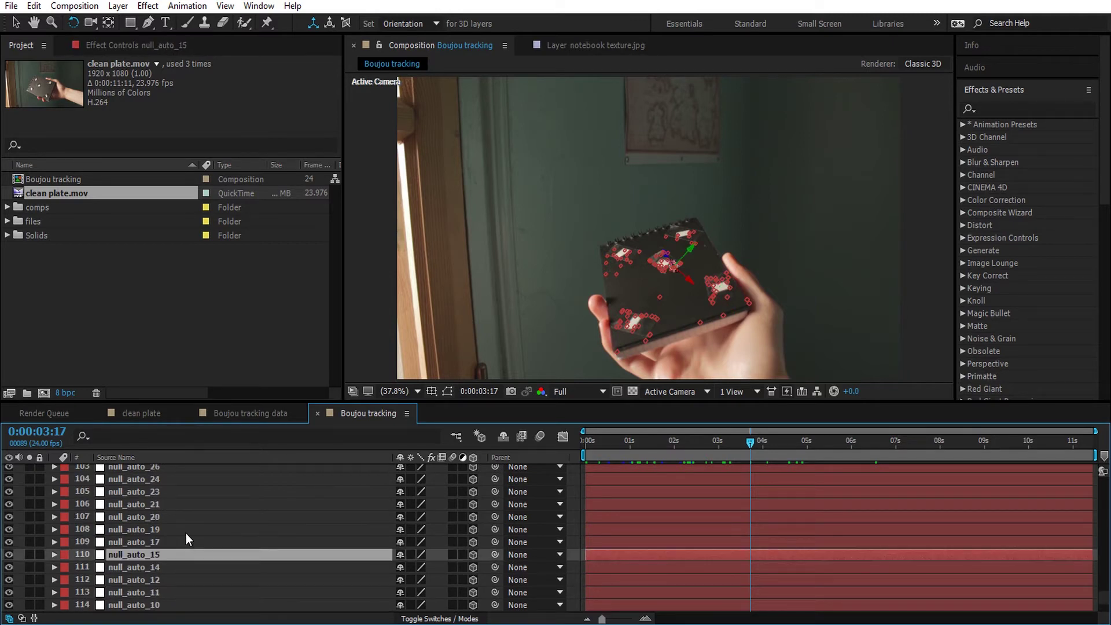
pyautogui.click(173, 528)
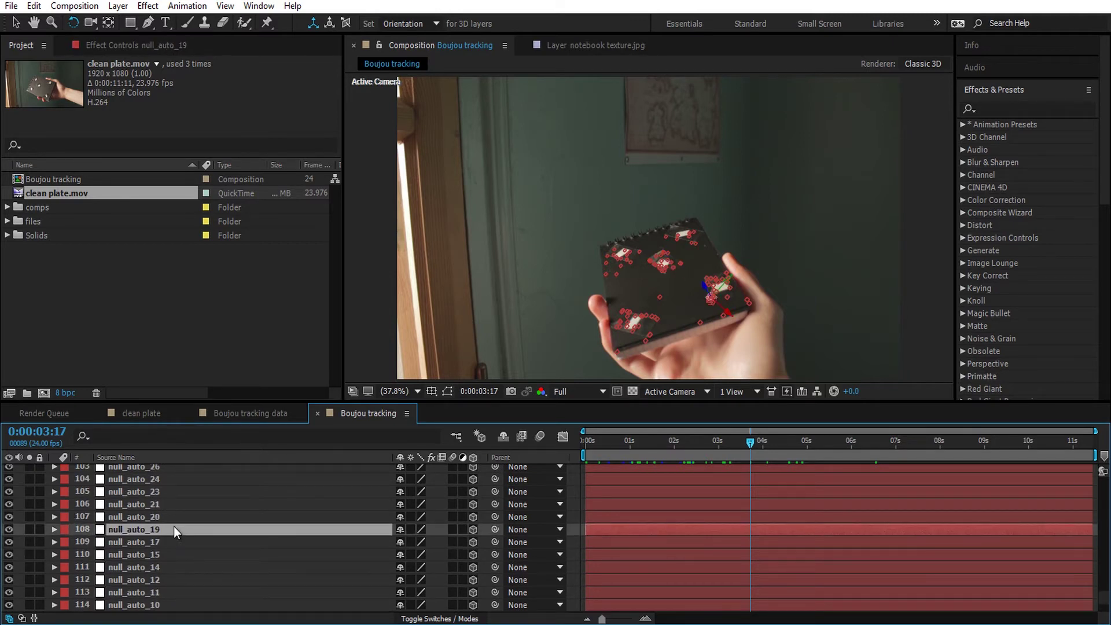
pyautogui.click(171, 506)
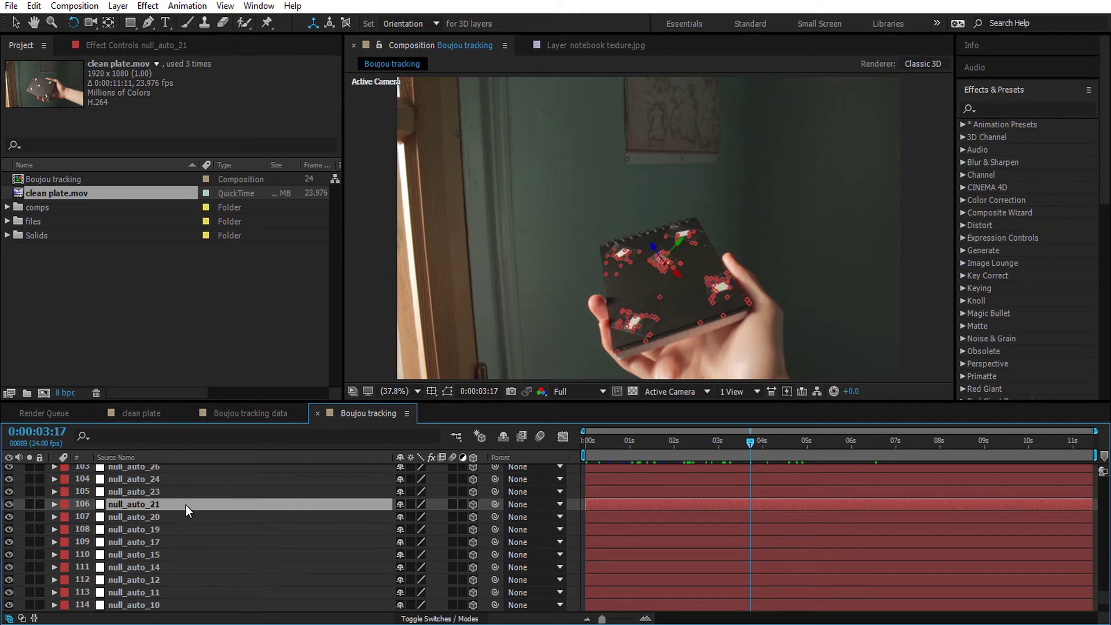
pyautogui.scroll(4, 669, 261)
pyautogui.scroll(-3, 677, 296)
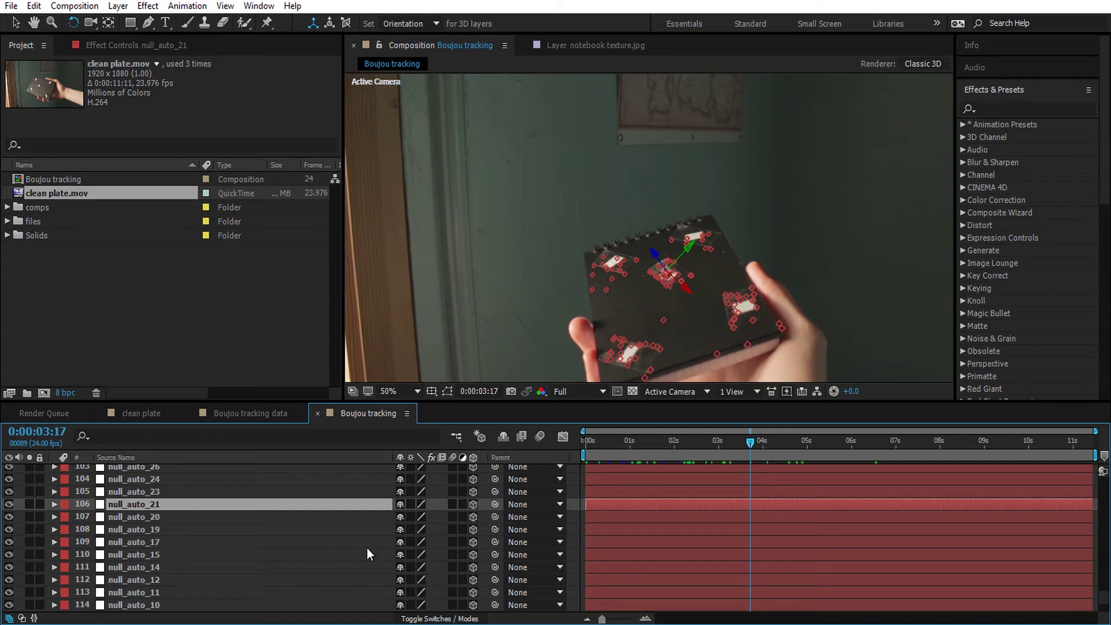
# Step: Mark the nulls from null_auto_20 down to null_auto_2 as shy and hide shy layers in the timeline
pyautogui.click(497, 443)
pyautogui.click(224, 517)
pyautogui.scroll(-2, 186, 543)
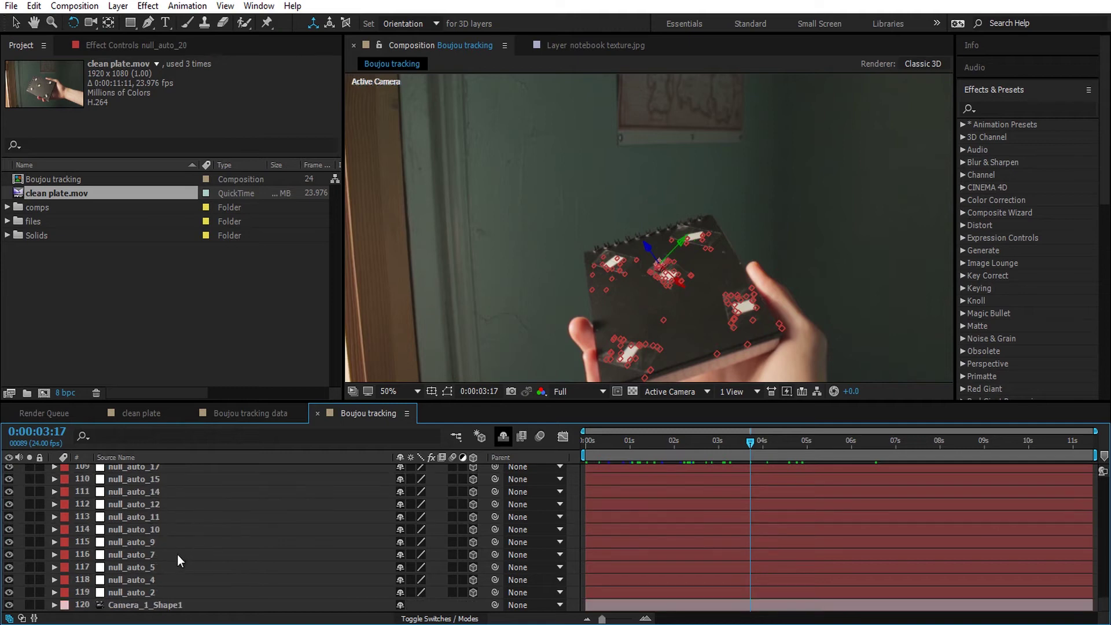
pyautogui.keyDown('shift'); pyautogui.click(179, 593); pyautogui.keyUp('shift')
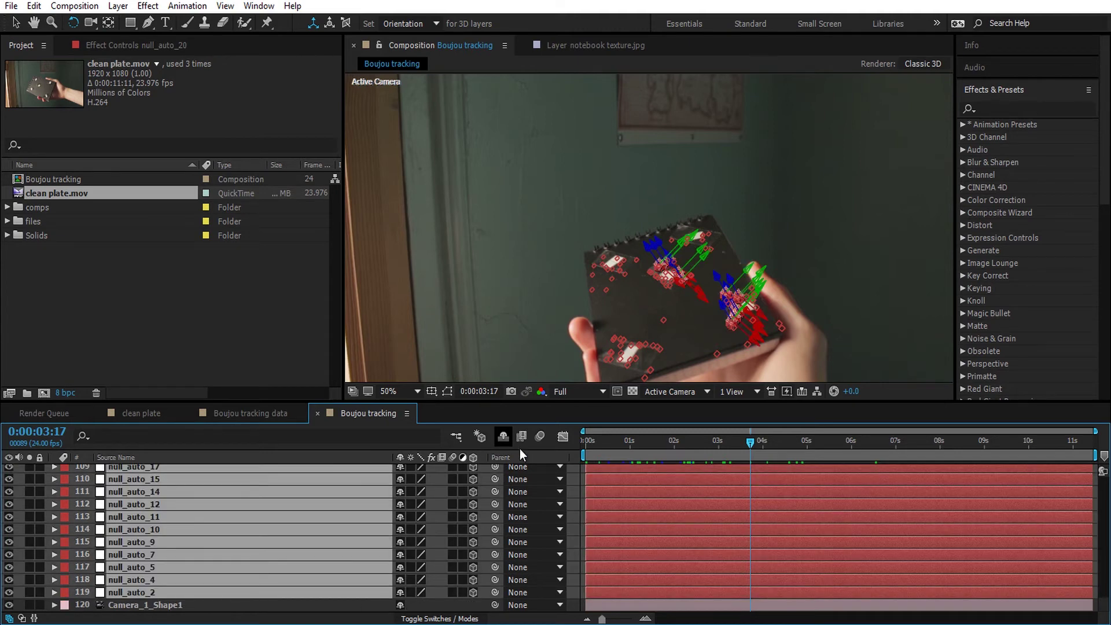
pyautogui.click(400, 542)
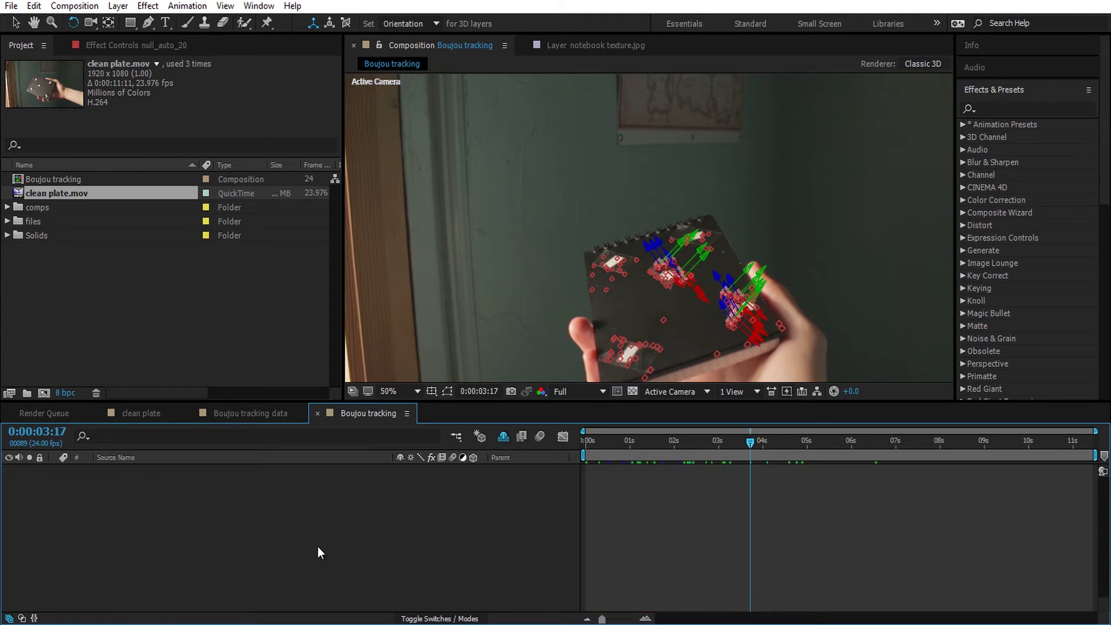
# Step: Hide all nulls listed above null_auto_21 as shy layers, keeping clean plate.mov in the timeline, and enlarge the composition view
pyautogui.scroll(3, 278, 537)
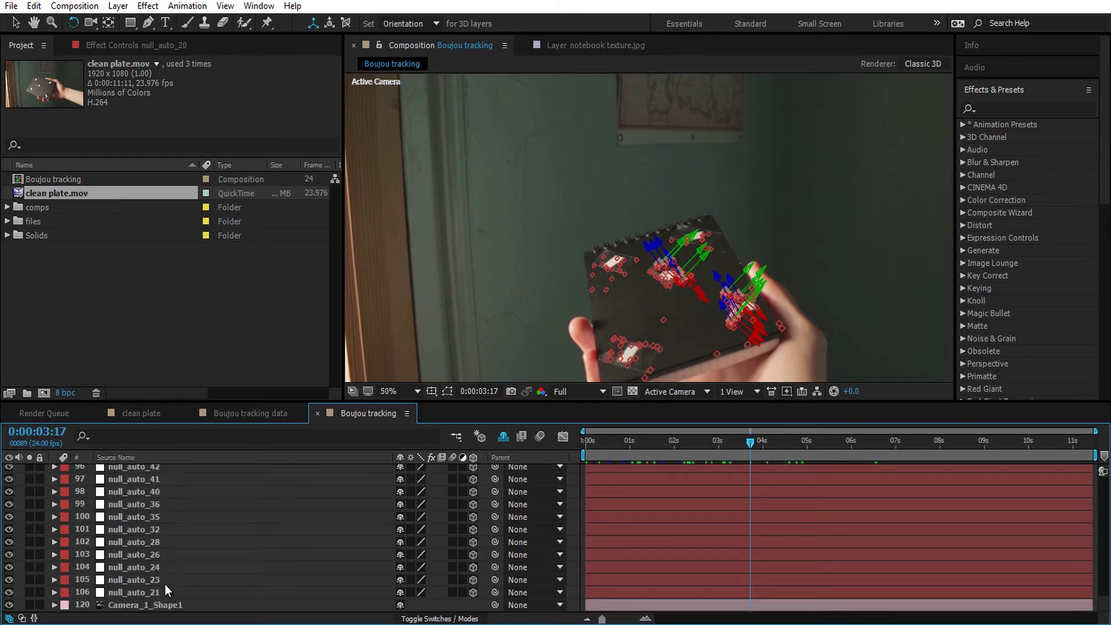
pyautogui.click(166, 581)
pyautogui.scroll(20, 204, 550)
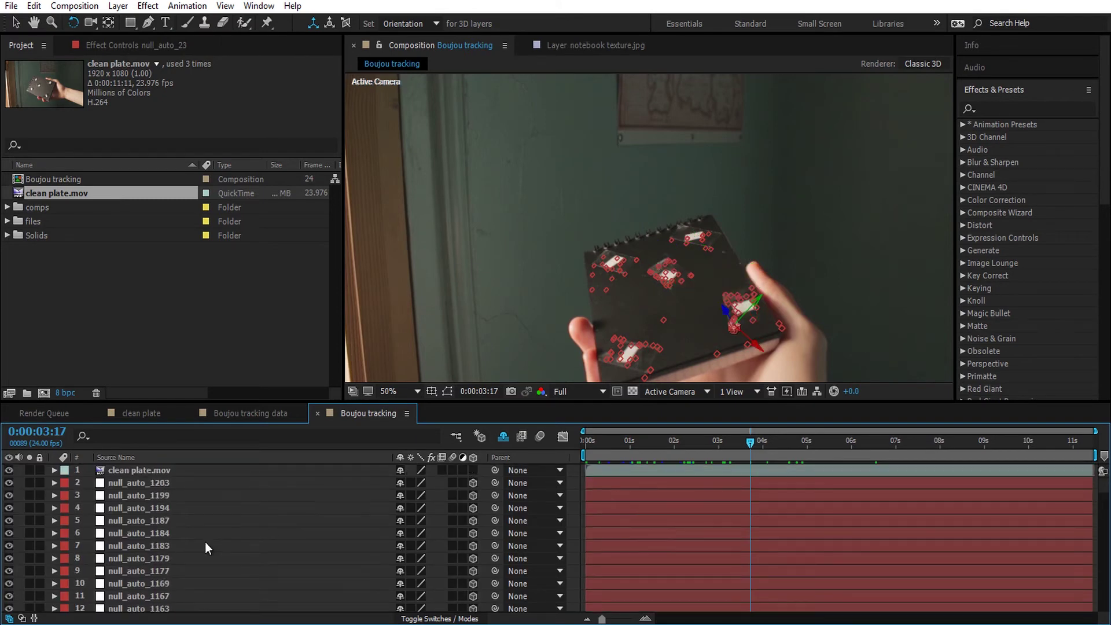
pyautogui.hotkey('ctrl', 'a')
pyautogui.keyDown('ctrl'); pyautogui.click(199, 472); pyautogui.keyUp('ctrl')
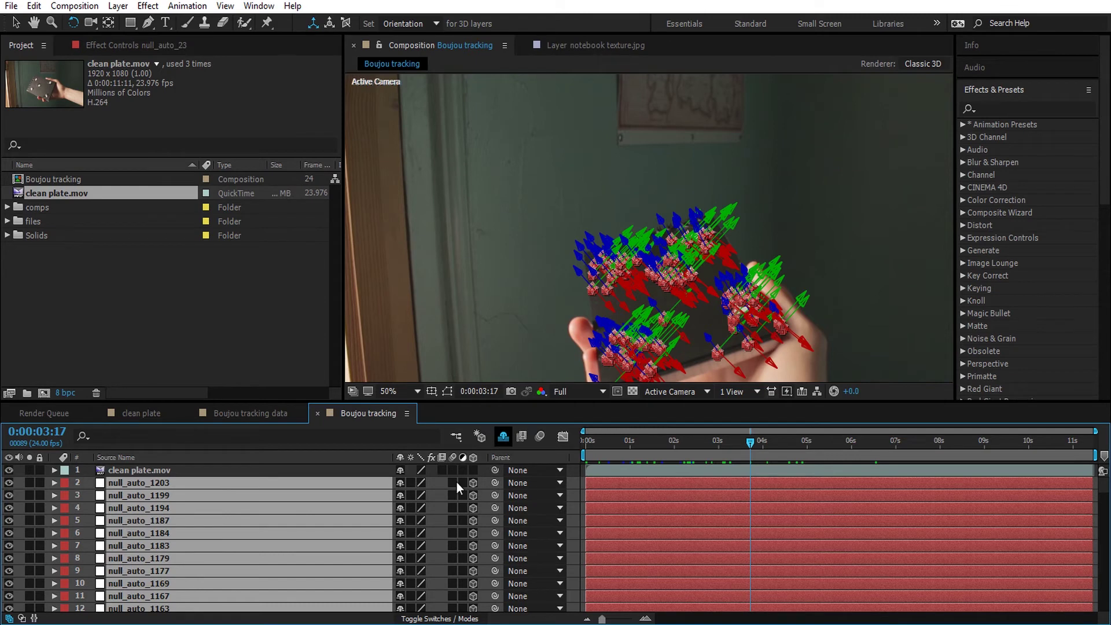
pyautogui.click(398, 485)
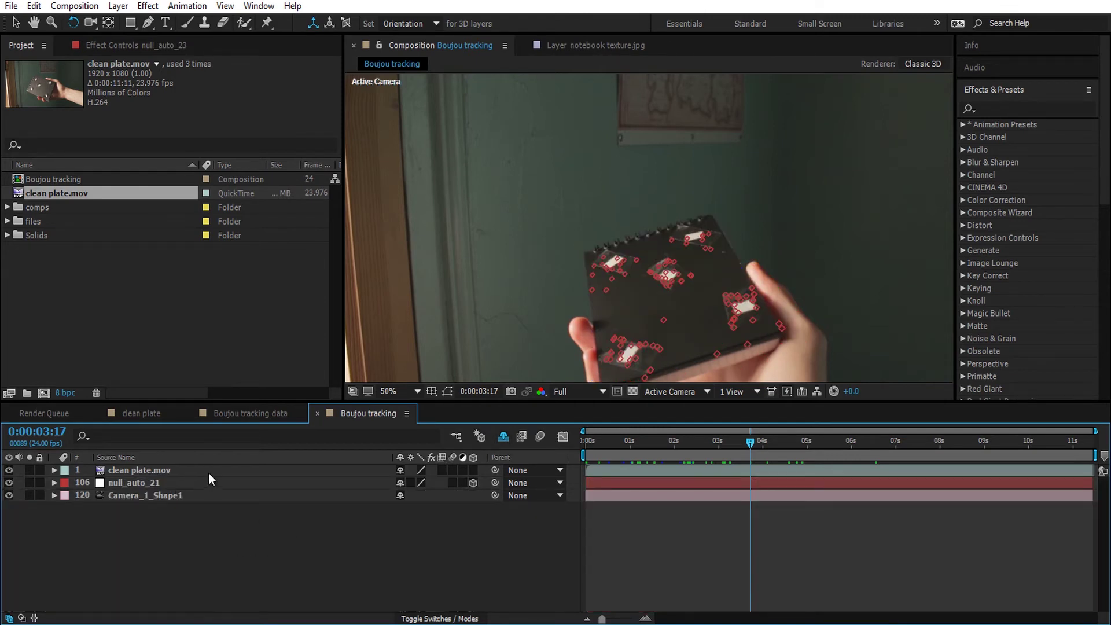
pyautogui.moveTo(730, 452); pyautogui.dragTo(754, 473)
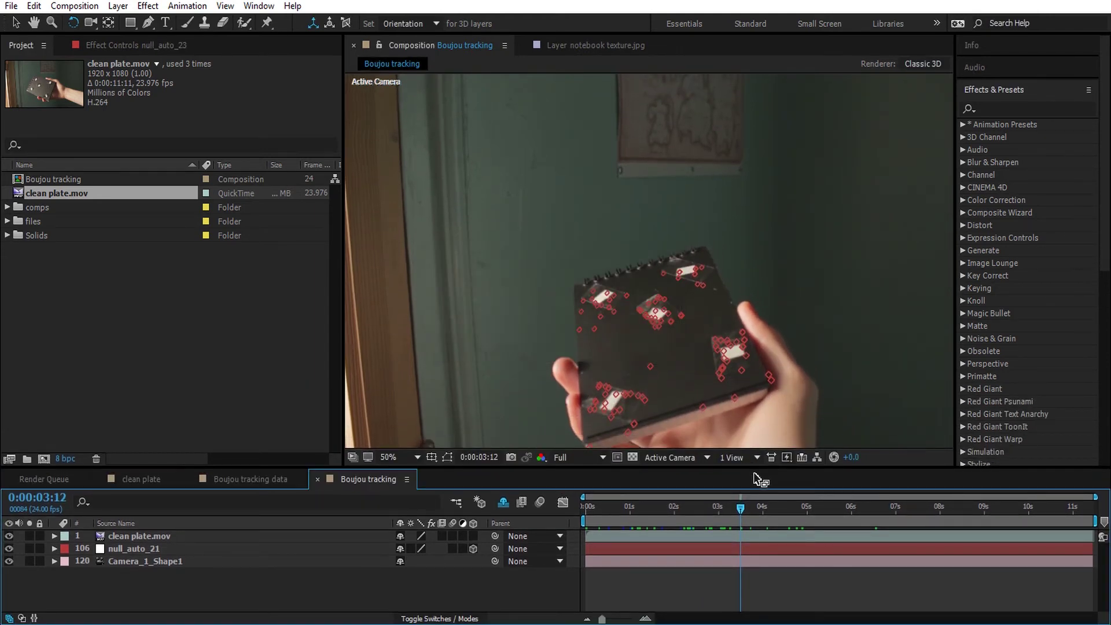
# Step: Start a footage import from the project files folder and show its contents as large thumbnails
pyautogui.doubleClick(73, 332)
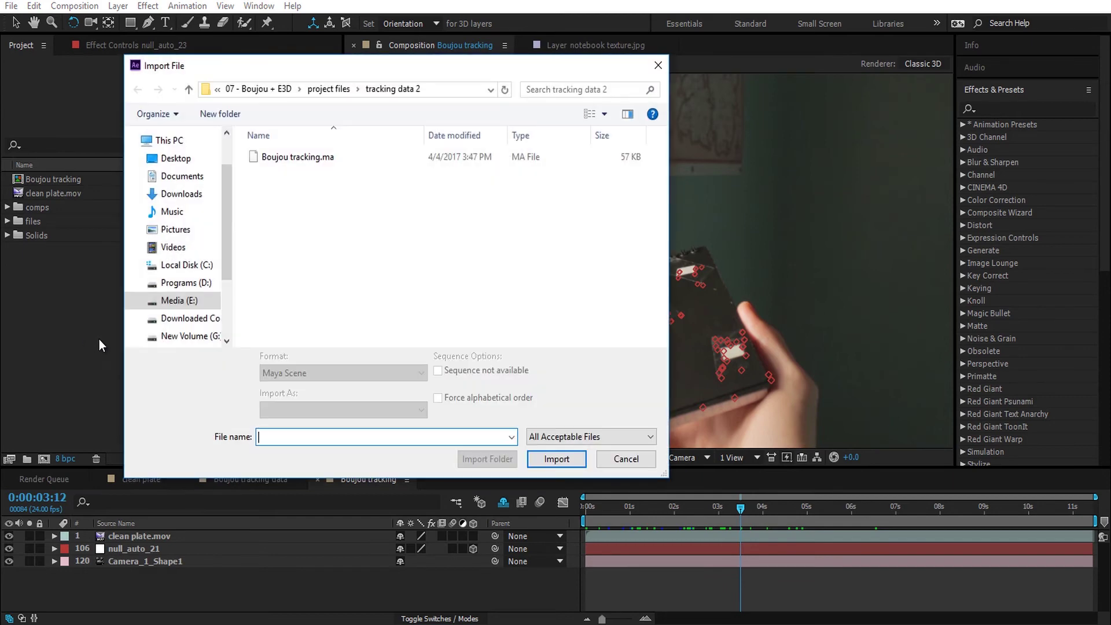
pyautogui.click(324, 90)
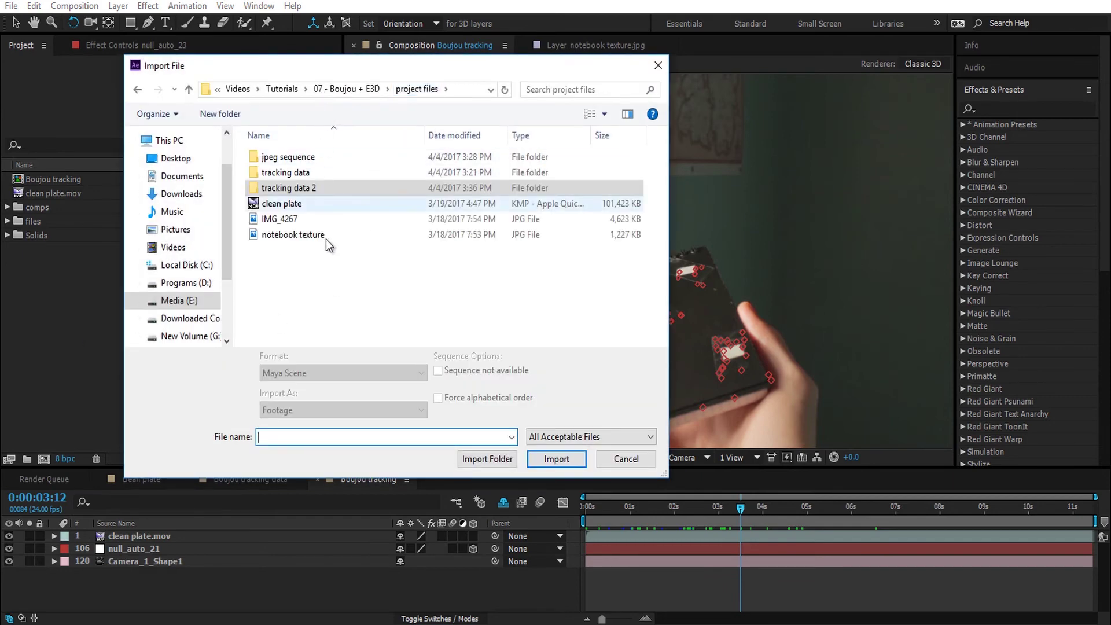
pyautogui.rightClick(325, 301)
pyautogui.moveTo(277, 307)
pyautogui.click(134, 325)
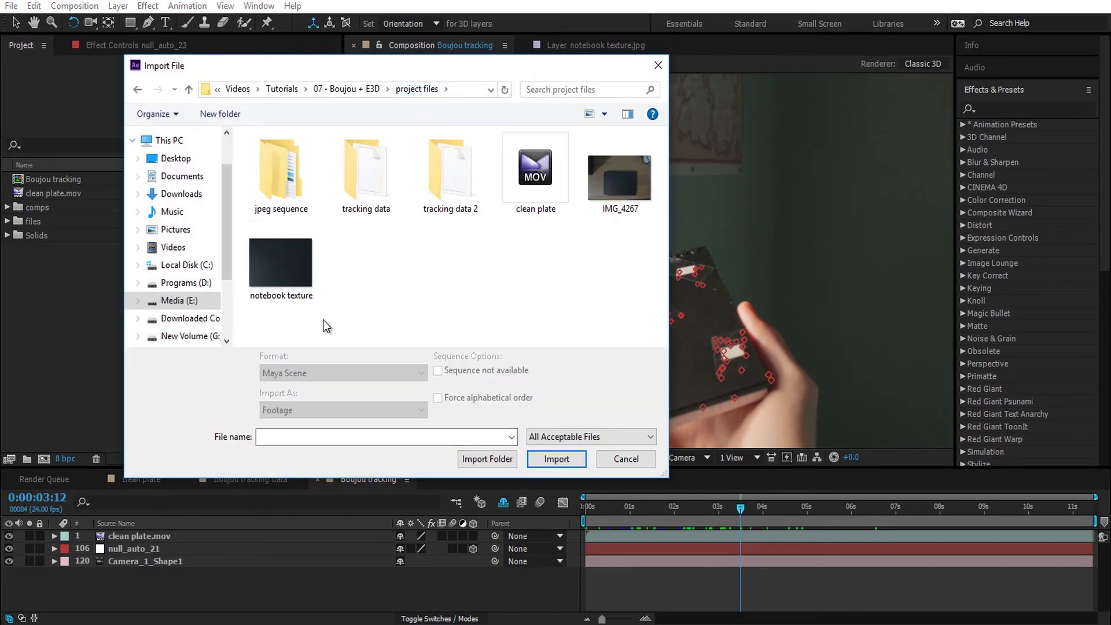
# Step: Open IMG_4267 in the photo viewer and compare the notebook photo with the cropped notebook texture image
pyautogui.click(638, 182)
pyautogui.rightClick(638, 183)
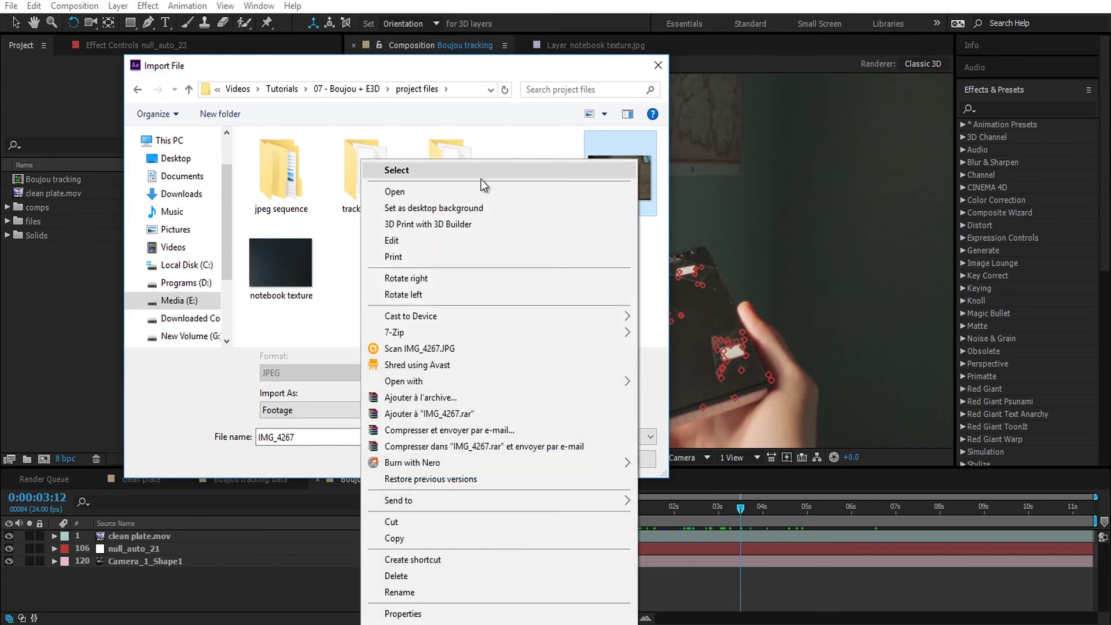
pyautogui.click(420, 191)
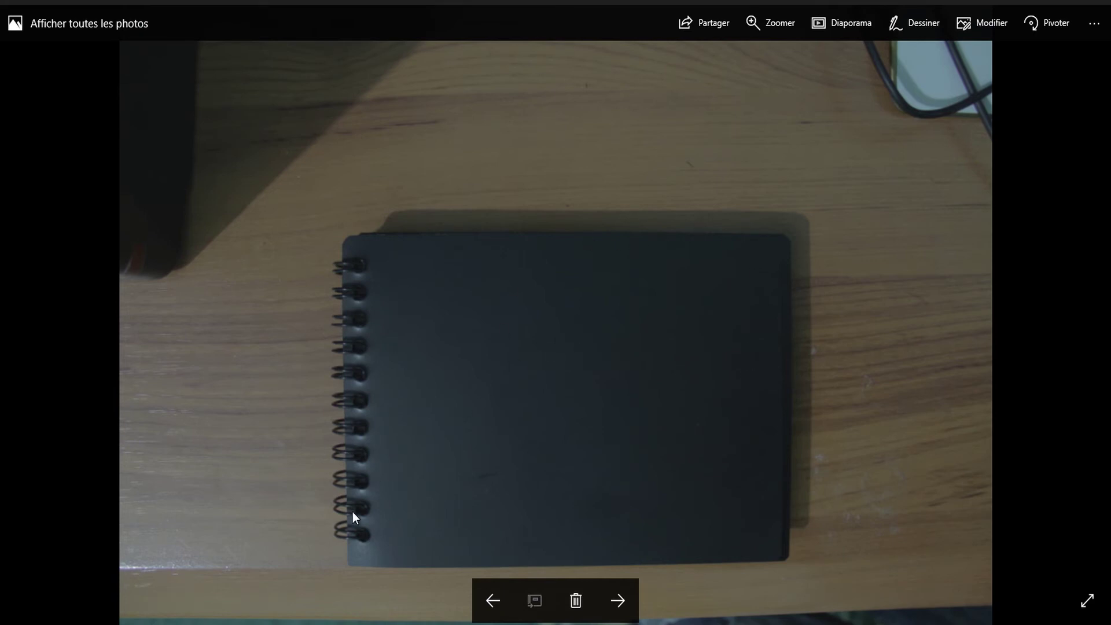
pyautogui.click(612, 602)
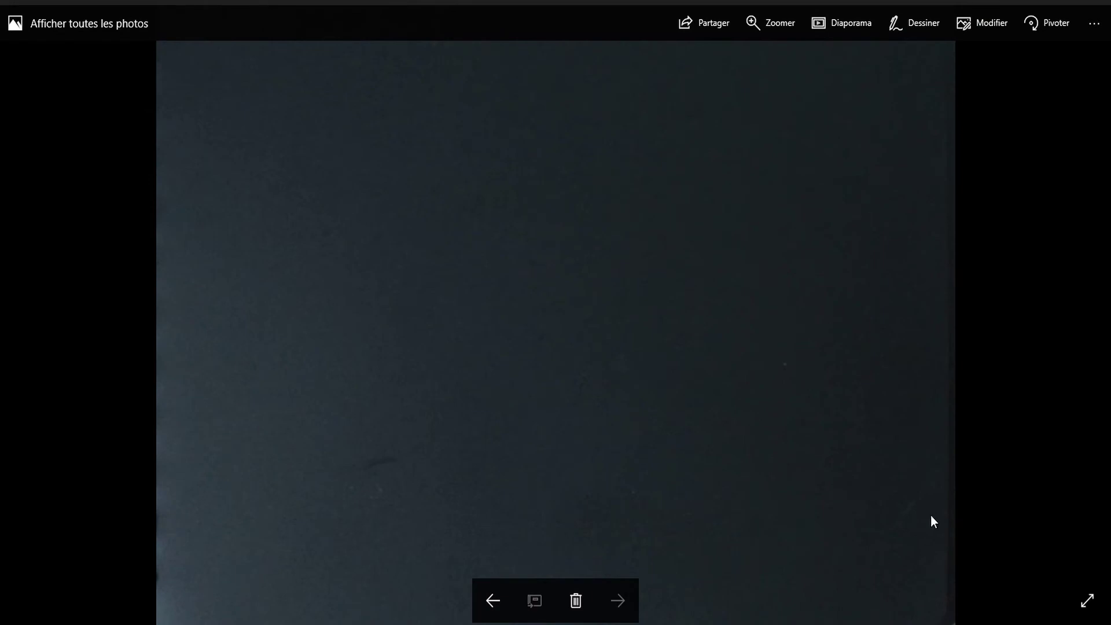
pyautogui.press('Left')
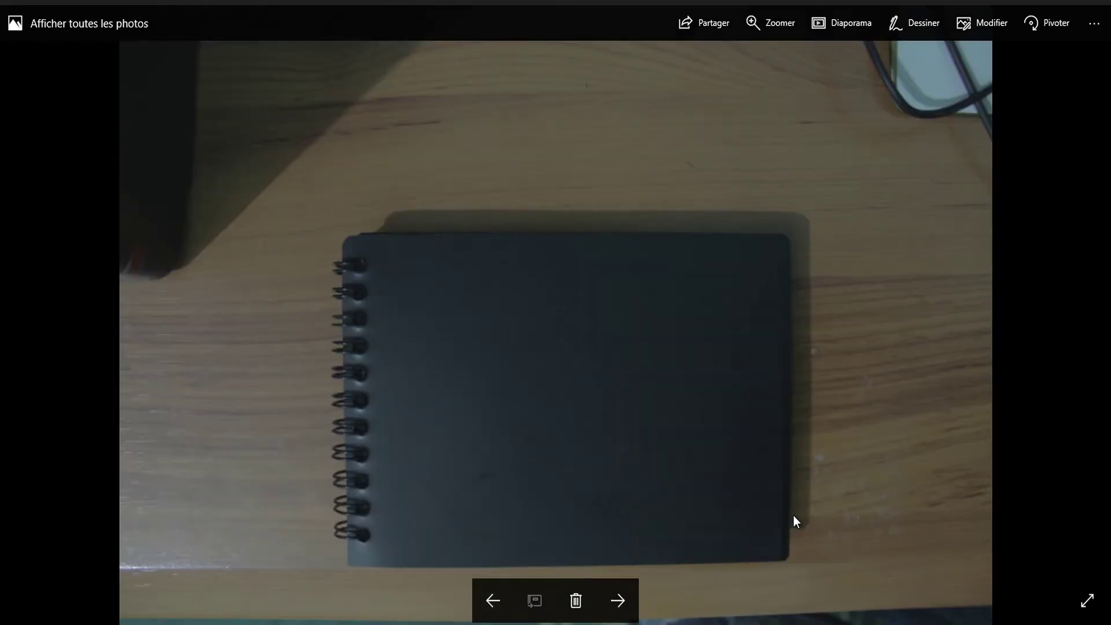
pyautogui.click(615, 600)
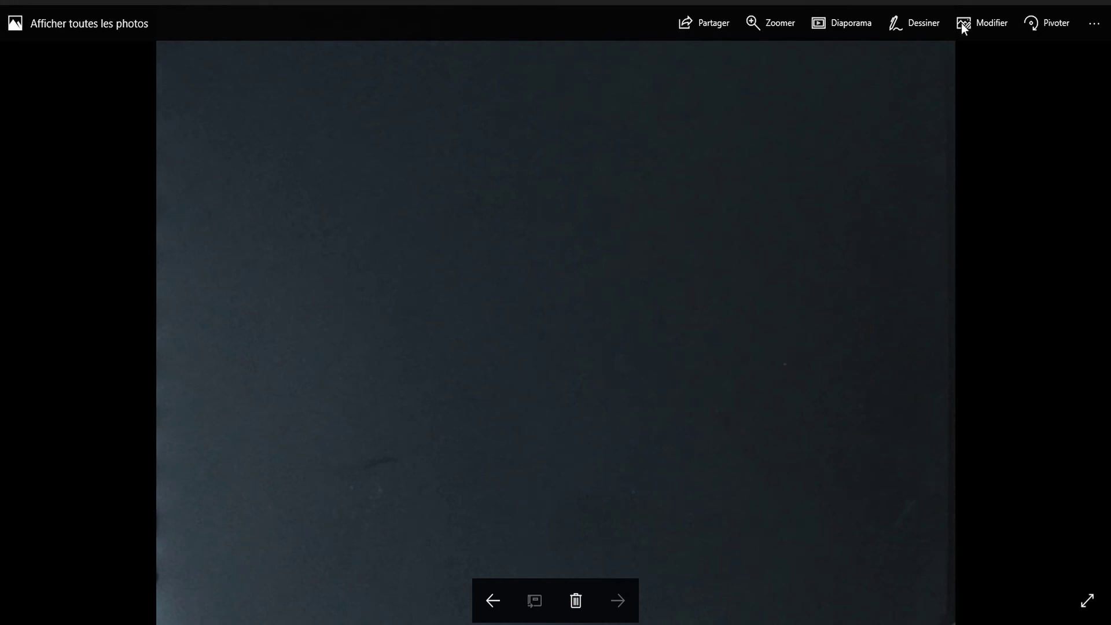
pyautogui.click(1096, 3)
# Step: Import notebook texture.jpg as footage and add it as the uppermost layer of the Boujou tracking composition
pyautogui.click(261, 279)
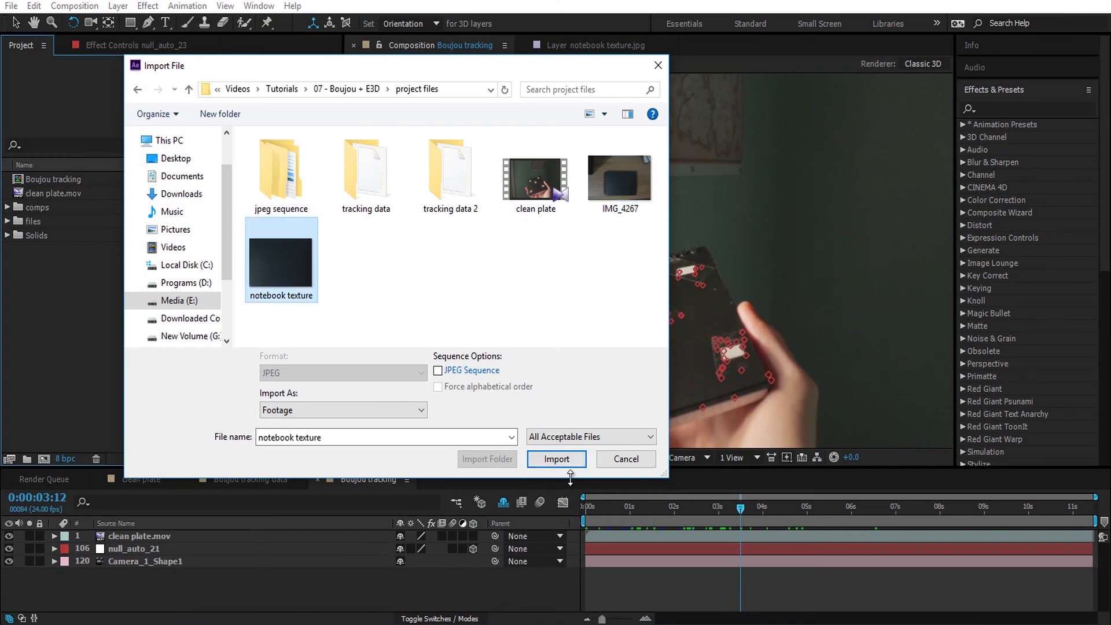
pyautogui.click(557, 458)
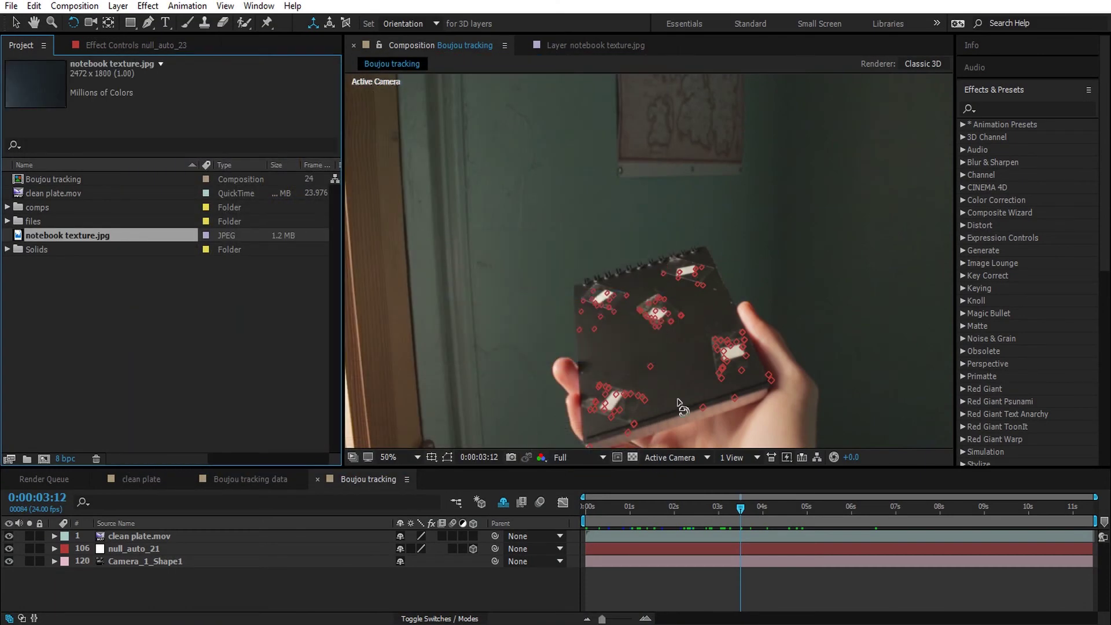
pyautogui.moveTo(75, 291); pyautogui.dragTo(164, 539)
pyautogui.moveTo(168, 533); pyautogui.dragTo(168, 533)
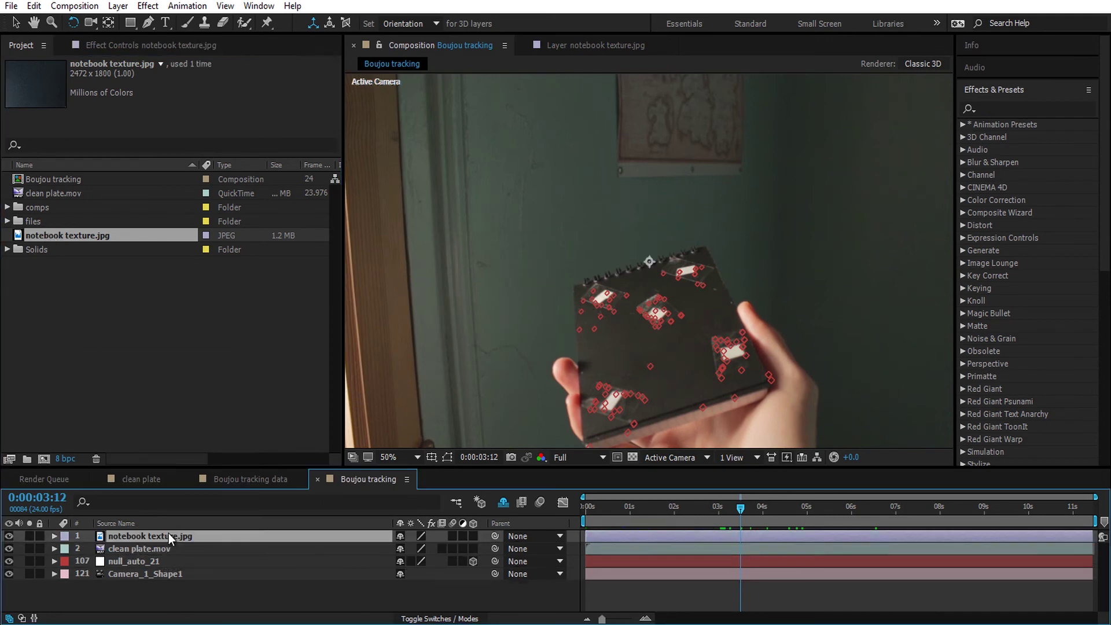
# Step: Make the notebook texture layer 3D and turn off Accepts Lights in its Material Options
pyautogui.click(472, 537)
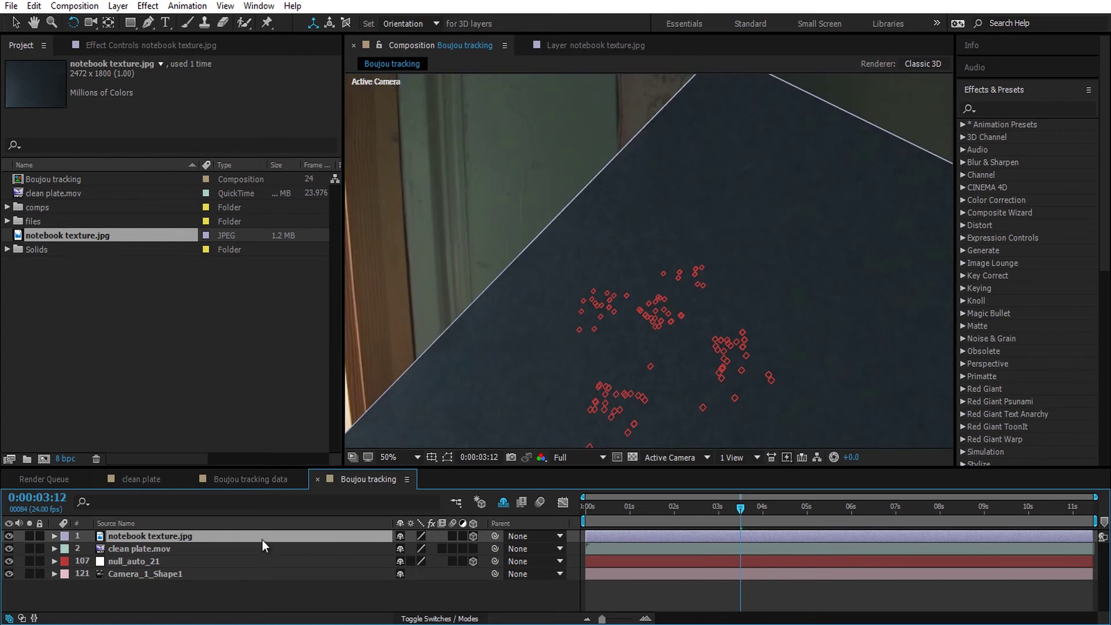
pyautogui.press('a')
pyautogui.press('a')
pyautogui.scroll(-2, 314, 584)
pyautogui.scroll(-1, 315, 584)
pyautogui.scroll(1, 317, 582)
pyautogui.click(398, 563)
pyautogui.scroll(1, 260, 585)
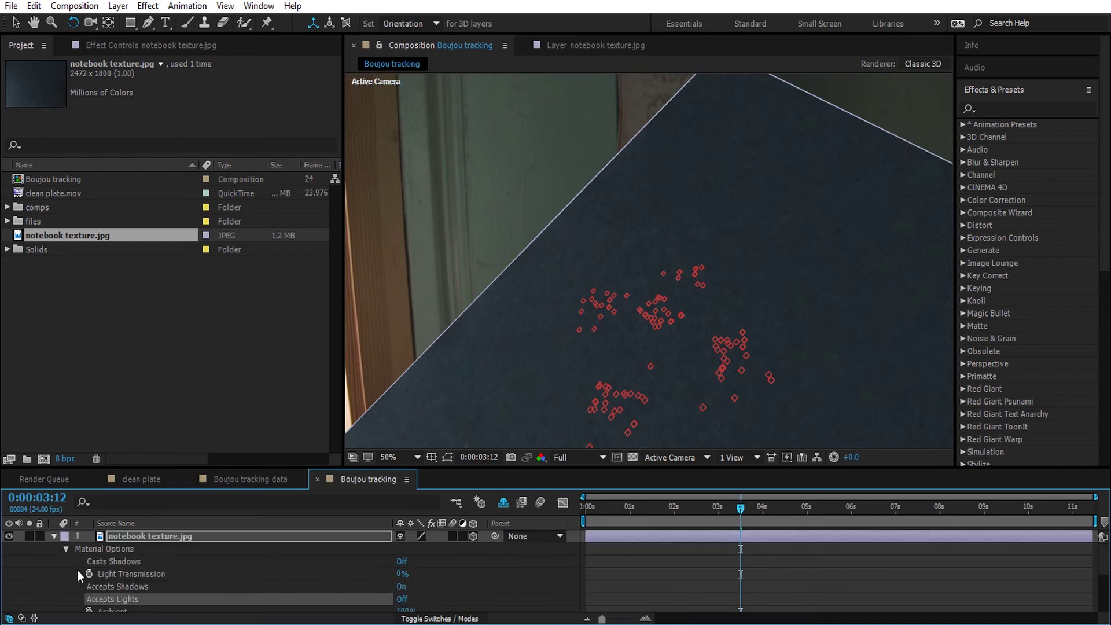
pyautogui.click(55, 536)
pyautogui.click(218, 536)
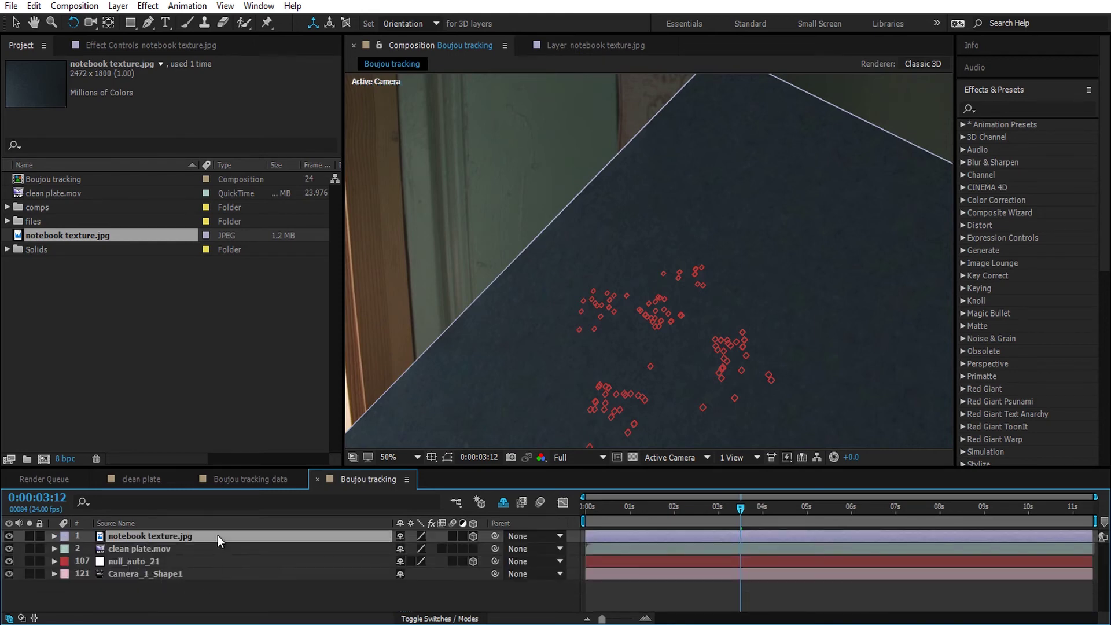
# Step: Copy the Position of null_auto_21 and paste it onto the notebook texture layer
pyautogui.click(139, 564)
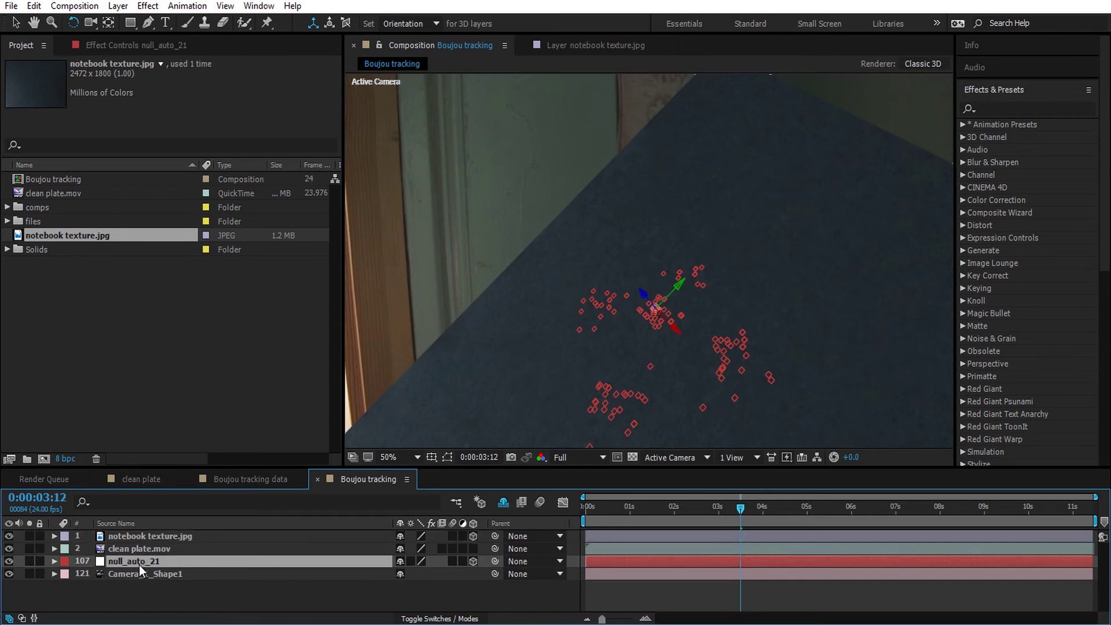
pyautogui.press('p')
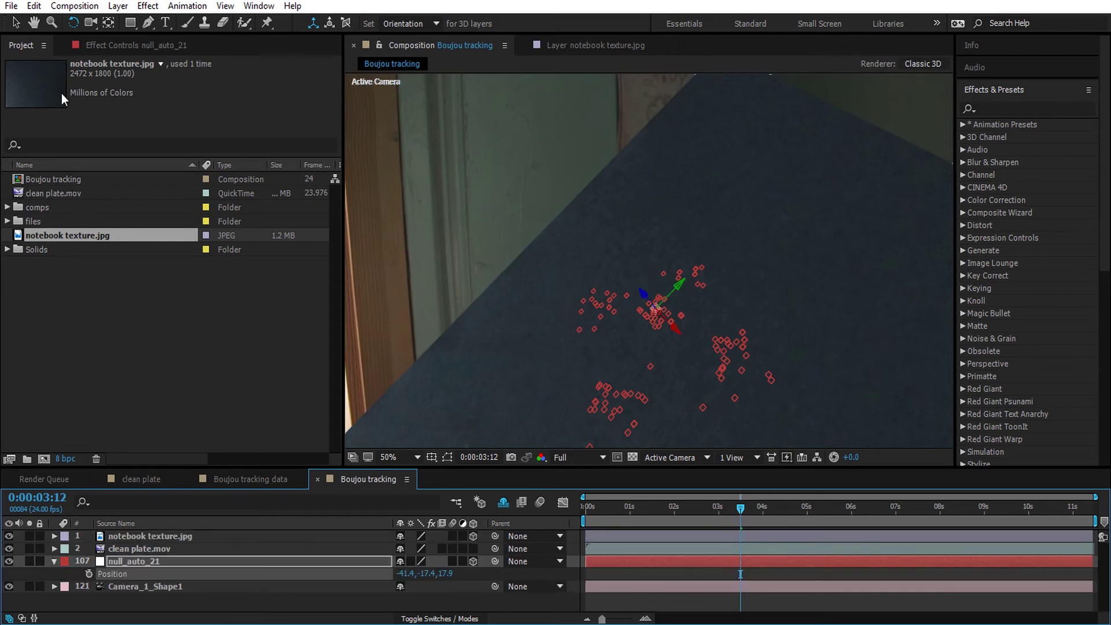
pyautogui.click(33, 6)
pyautogui.click(61, 94)
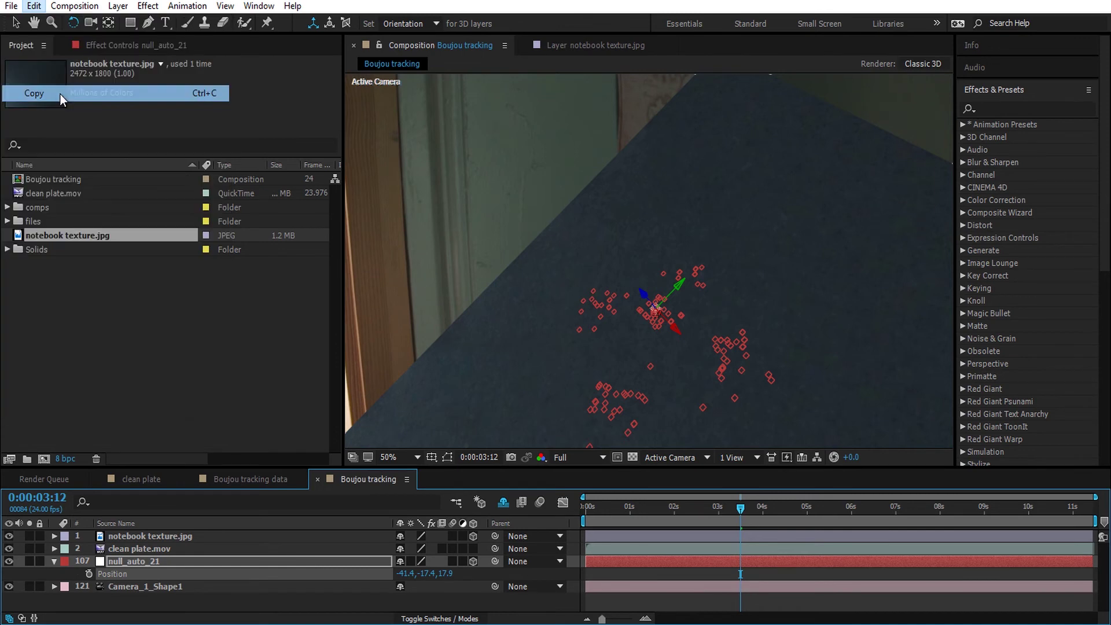
pyautogui.click(168, 535)
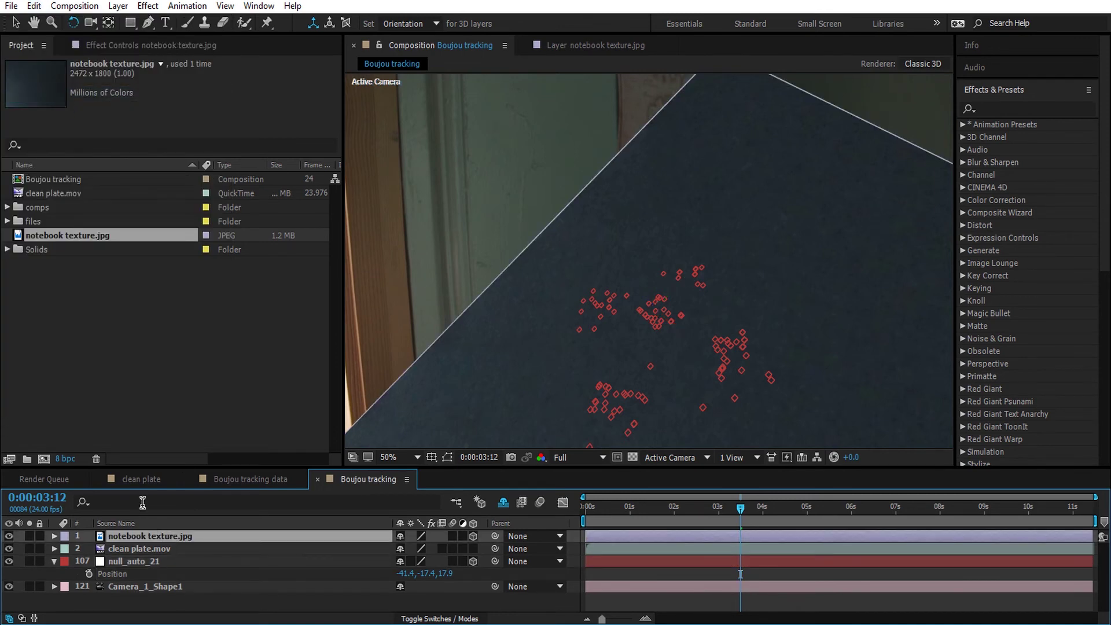
pyautogui.click(41, 10)
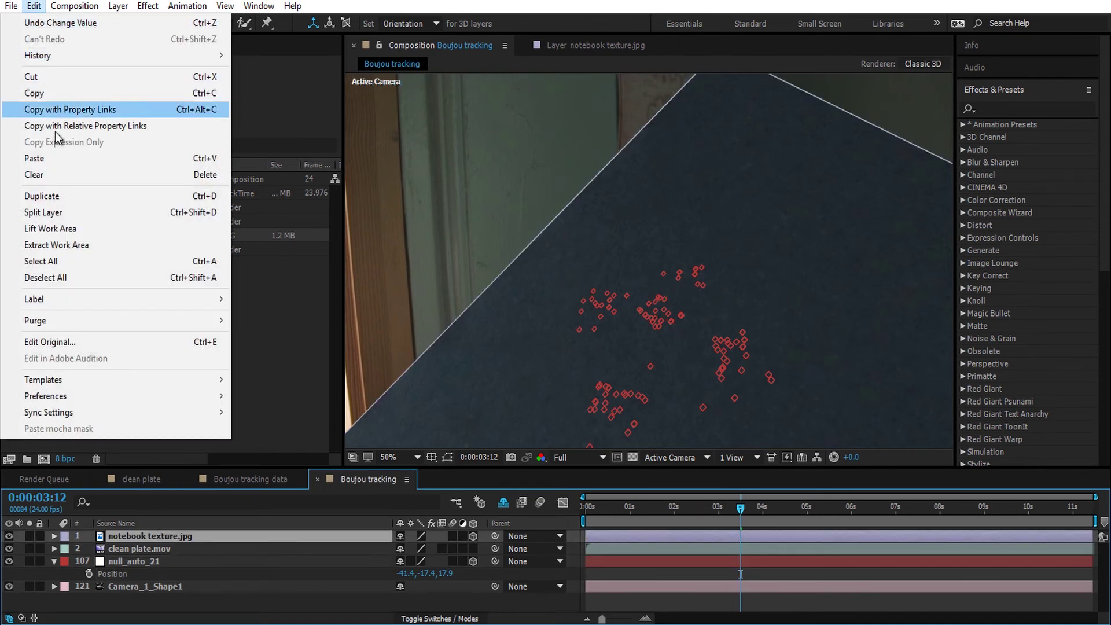
pyautogui.click(60, 160)
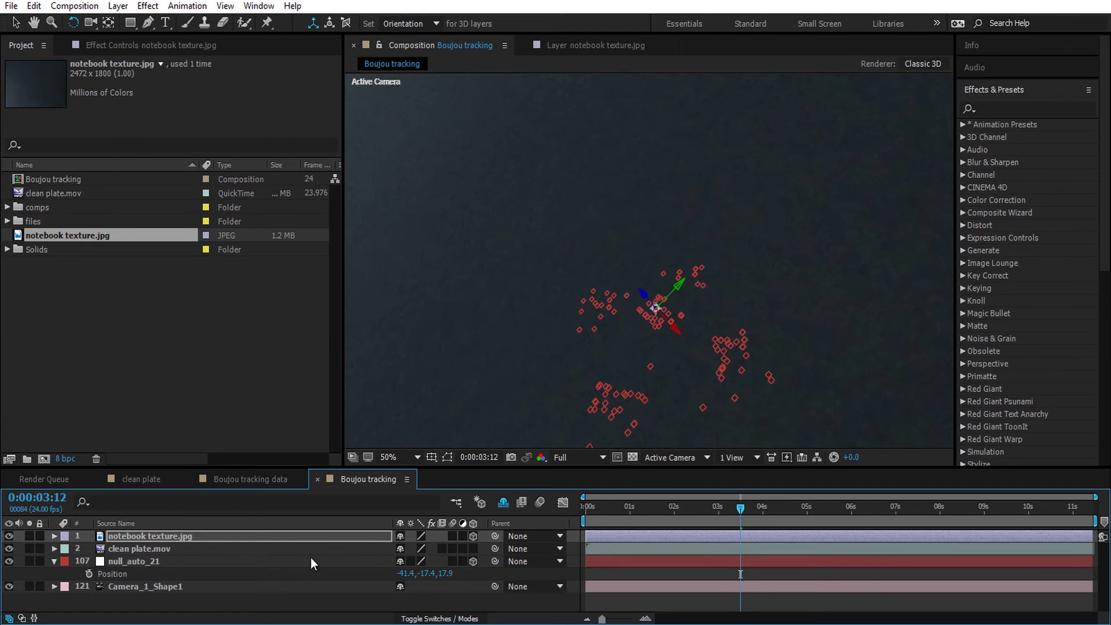
# Step: Scale the notebook texture layer down to 10% and activate the Rotation tool
pyautogui.press('s')
pyautogui.moveTo(412, 548); pyautogui.dragTo(342, 535)
pyautogui.click(72, 22)
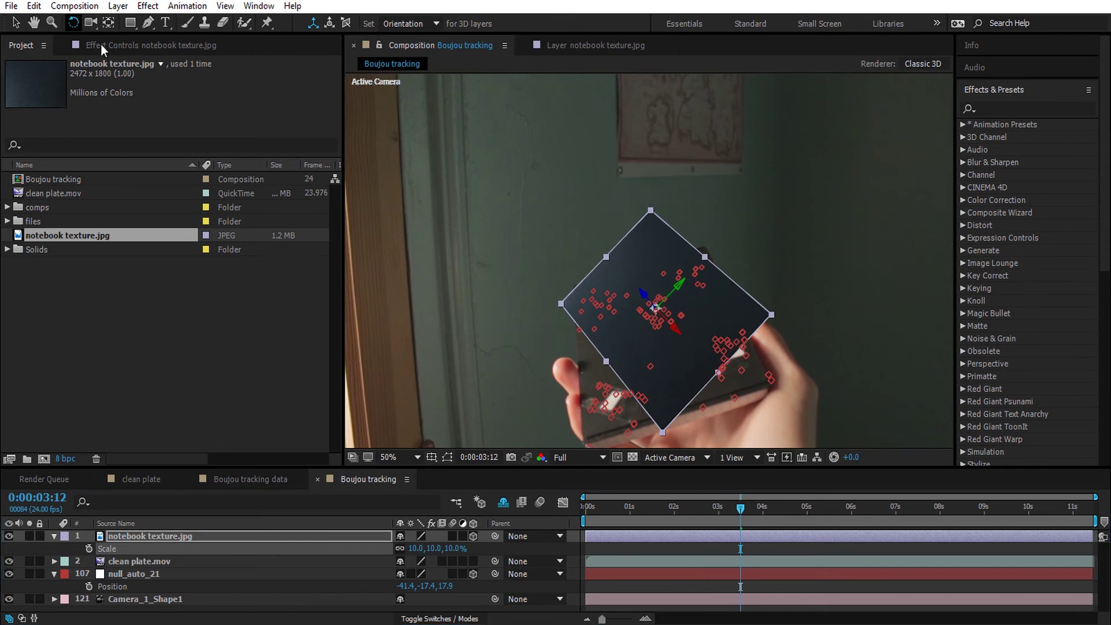
pyautogui.click(664, 295)
pyautogui.moveTo(664, 295); pyautogui.dragTo(643, 286)
pyautogui.hotkey('ctrl', 'z')
# Step: At 0:00:06:07, reposition and stretch the notebook texture layer to cover the whole notebook cover, with scale about 11.6, 11.0, 10.0%
pyautogui.moveTo(752, 509); pyautogui.dragTo(864, 506)
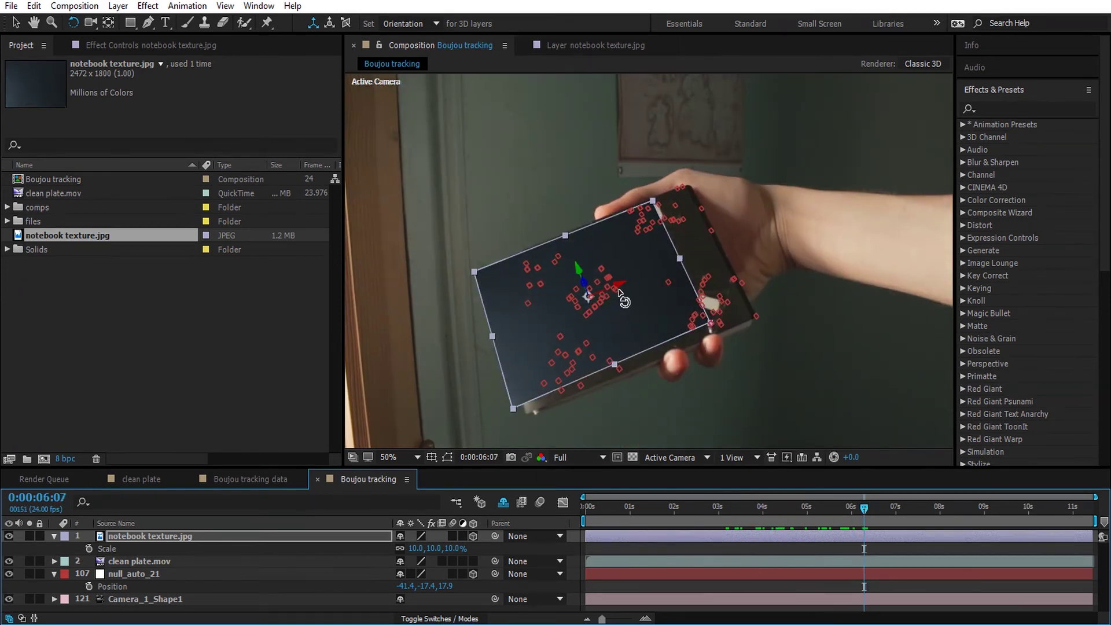
pyautogui.press('v')
pyautogui.moveTo(622, 298); pyautogui.dragTo(647, 285)
pyautogui.moveTo(639, 352); pyautogui.dragTo(643, 357)
pyautogui.moveTo(519, 325); pyautogui.dragTo(504, 332)
pyautogui.moveTo(705, 248); pyautogui.dragTo(718, 241)
pyautogui.moveTo(643, 357); pyautogui.dragTo(645, 362)
# Step: Draw two narrow rectangular masks on the notebook texture layer, over the cover's spiral-bound edge and its opposite edge
pyautogui.click(165, 535)
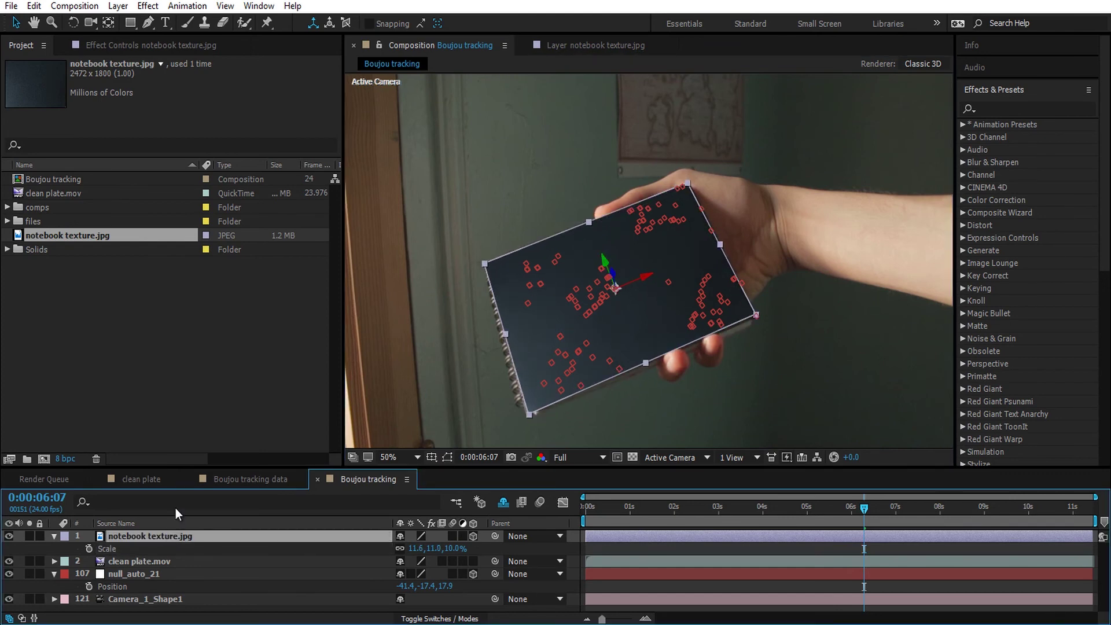
pyautogui.click(133, 22)
pyautogui.moveTo(463, 250)
pyautogui.mouseDown()
pyautogui.moveTo(536, 434)
pyautogui.moveTo(552, 430)
pyautogui.mouseUp()
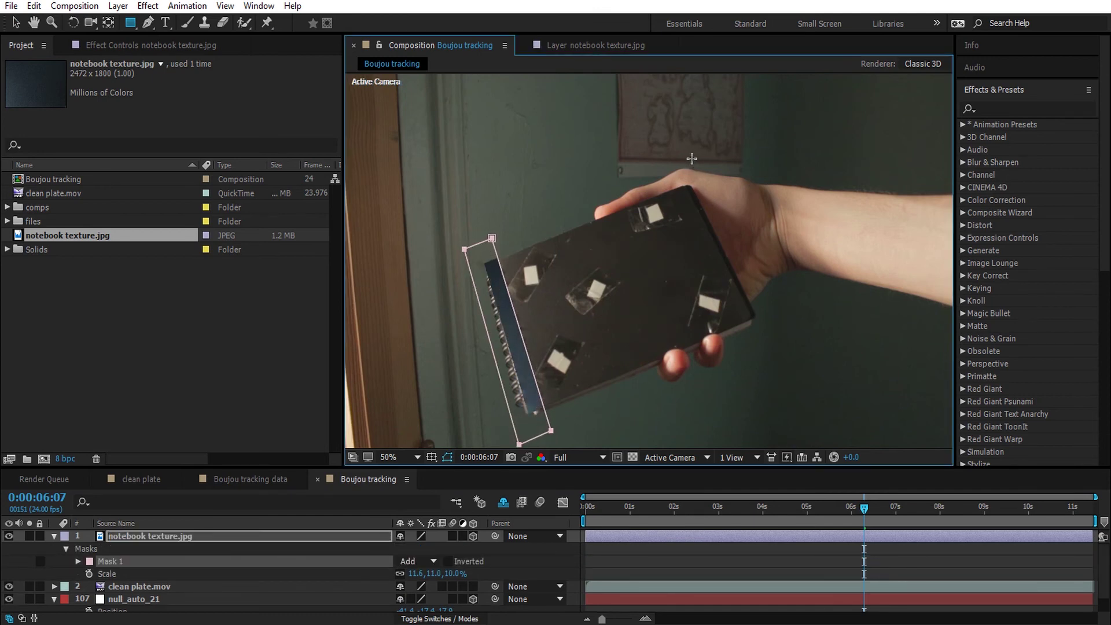
pyautogui.moveTo(679, 157); pyautogui.dragTo(758, 344)
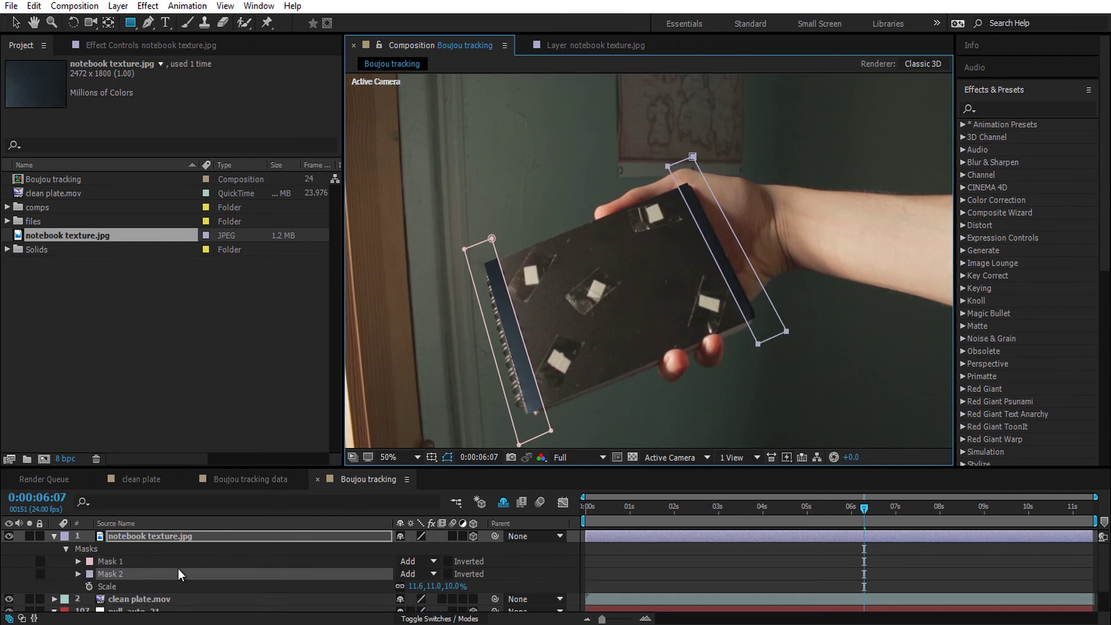
pyautogui.click(447, 561)
pyautogui.click(447, 574)
pyautogui.click(448, 574)
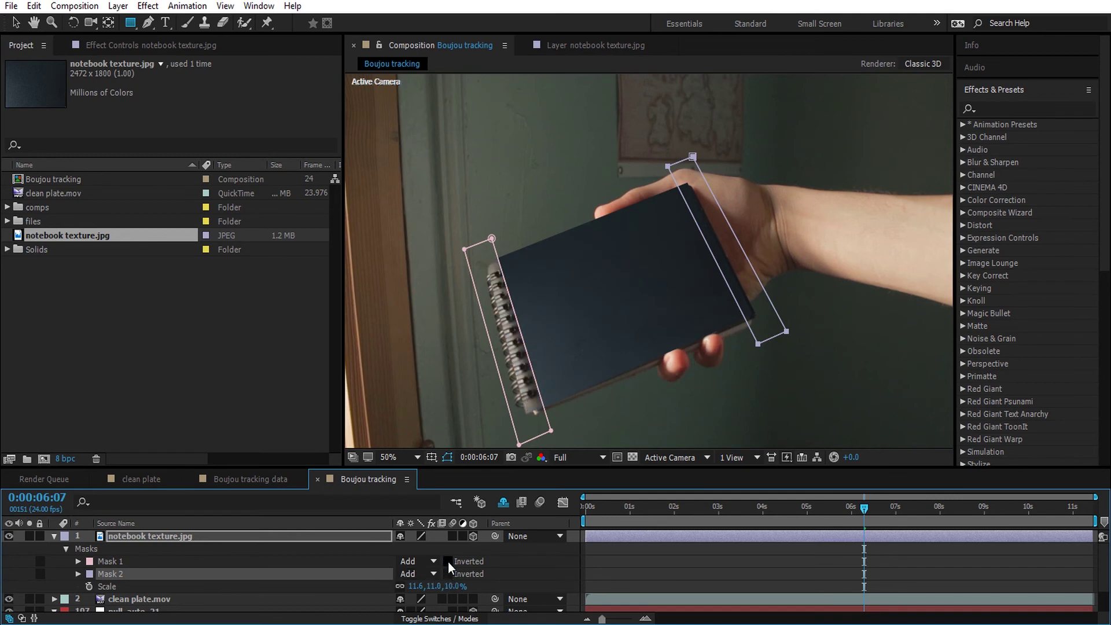
pyautogui.click(448, 562)
# Step: Set the mode of Mask 1 and Mask 2 on the notebook texture layer to Subtract
pyautogui.click(404, 561)
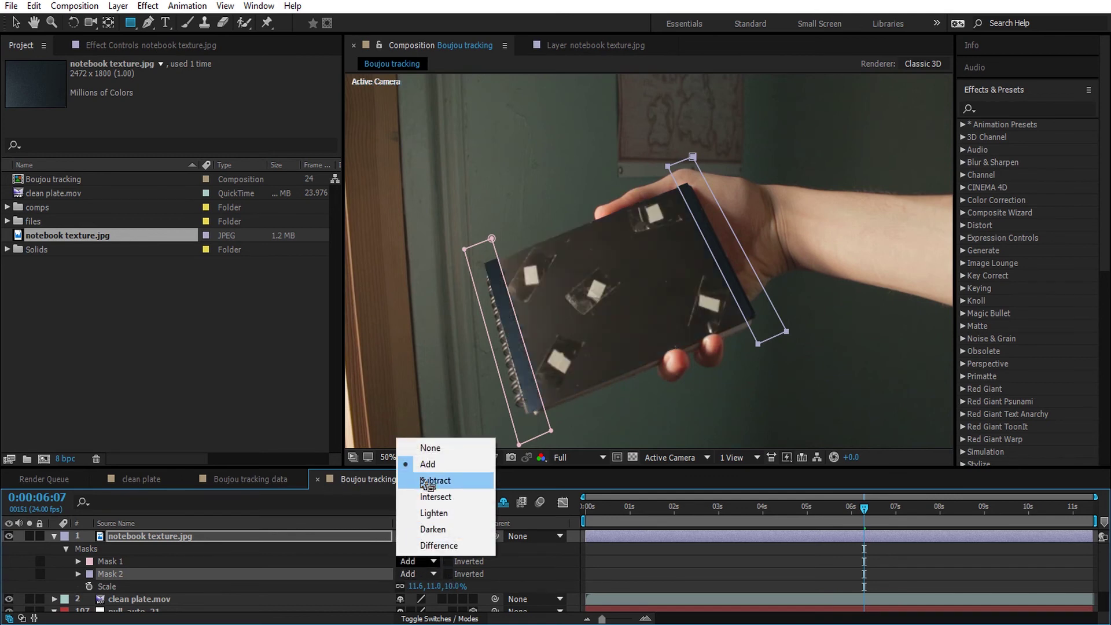
pyautogui.click(433, 481)
pyautogui.click(426, 574)
pyautogui.click(435, 493)
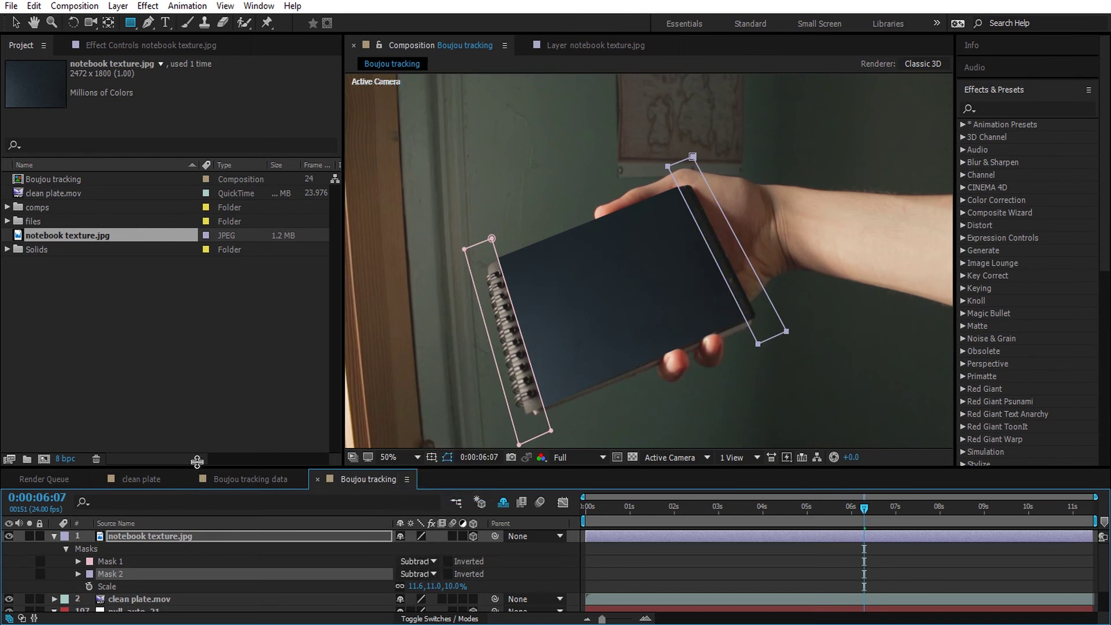
# Step: Set the Mask Feather of both Mask 1 and Mask 2 to 129 pixels
pyautogui.moveTo(197, 469); pyautogui.dragTo(198, 392)
pyautogui.click(119, 488)
pyautogui.keyDown('shift'); pyautogui.click(127, 499); pyautogui.keyUp('shift')
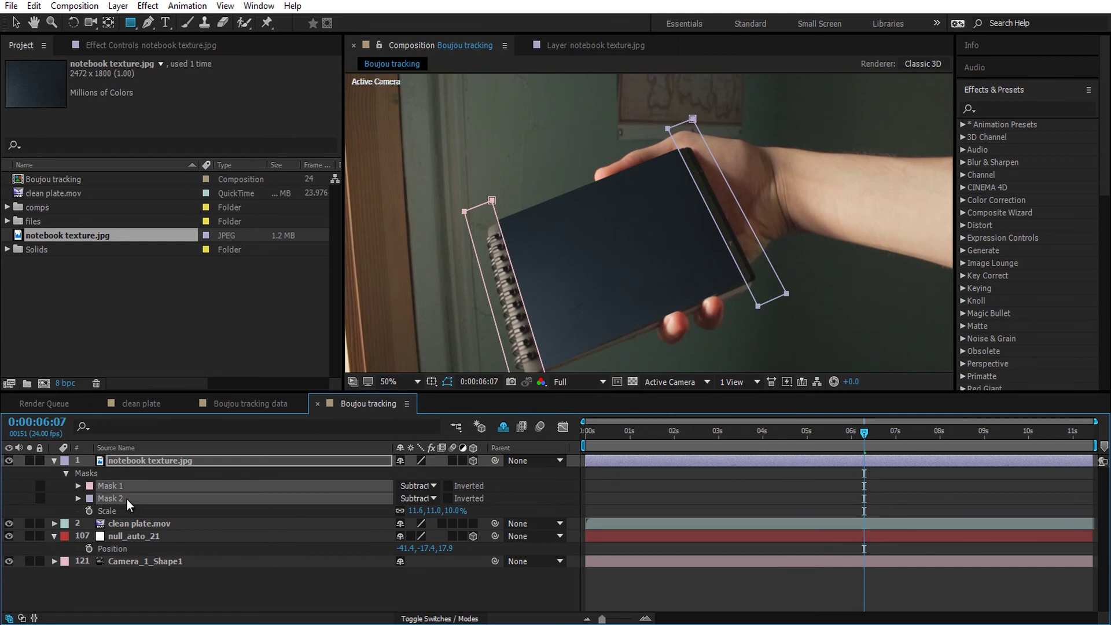
pyautogui.press('m')
pyautogui.press('m')
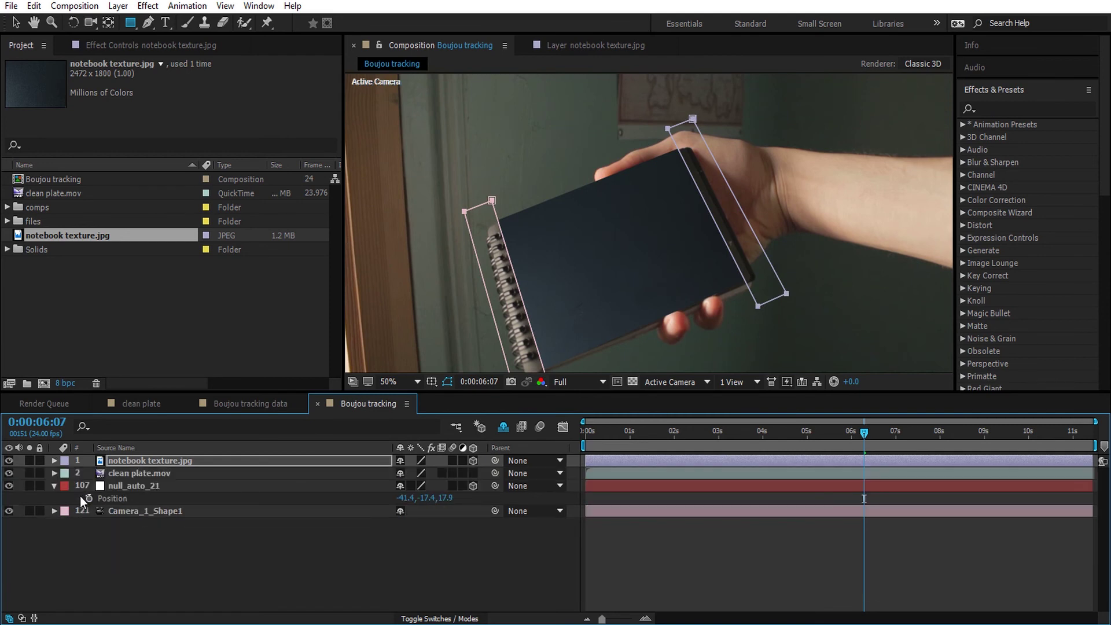
pyautogui.moveTo(435, 499); pyautogui.dragTo(518, 493)
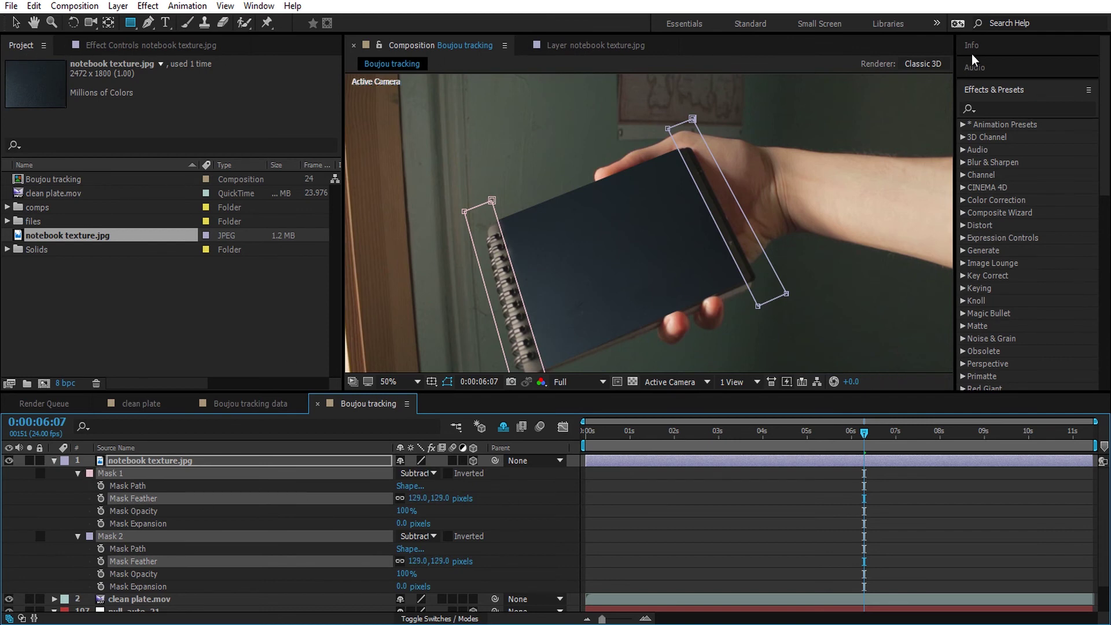
# Step: Apply the Curves effect to the notebook texture layer and enlarge the composition view
pyautogui.click(995, 105)
pyautogui.write('curves')
pyautogui.moveTo(1005, 175); pyautogui.dragTo(191, 472)
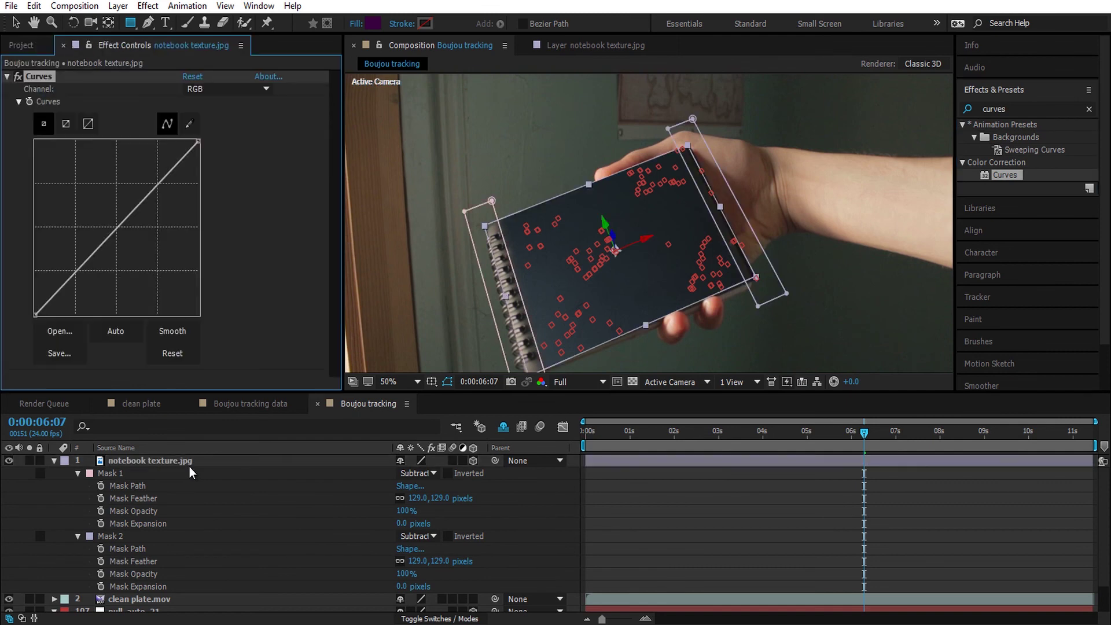
pyautogui.press('v')
pyautogui.moveTo(472, 396); pyautogui.dragTo(487, 433)
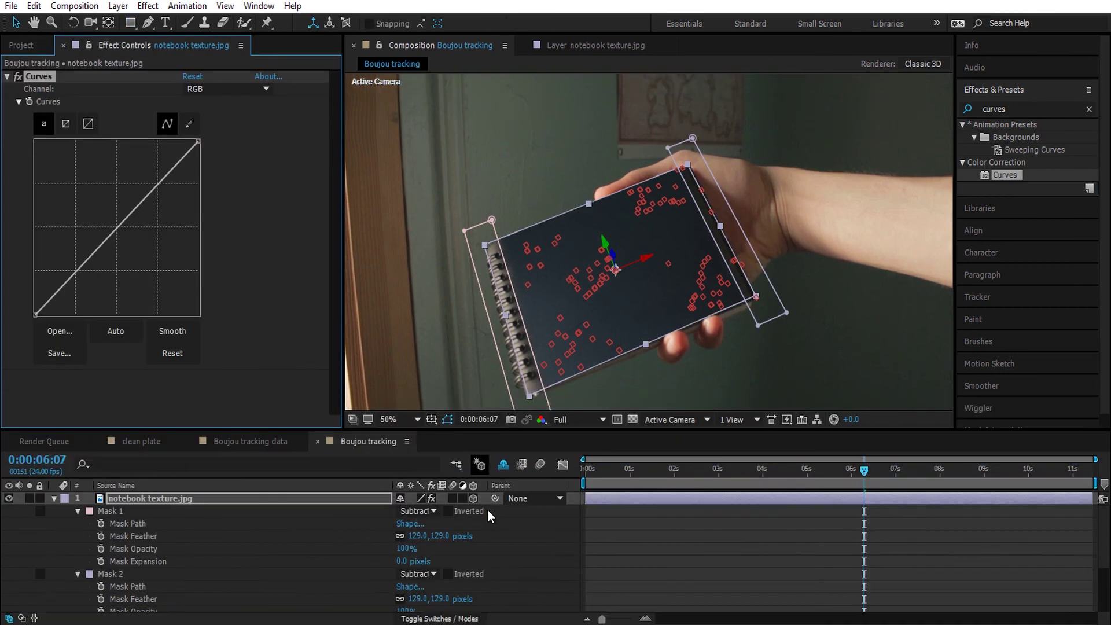
pyautogui.moveTo(488, 511); pyautogui.dragTo(492, 531)
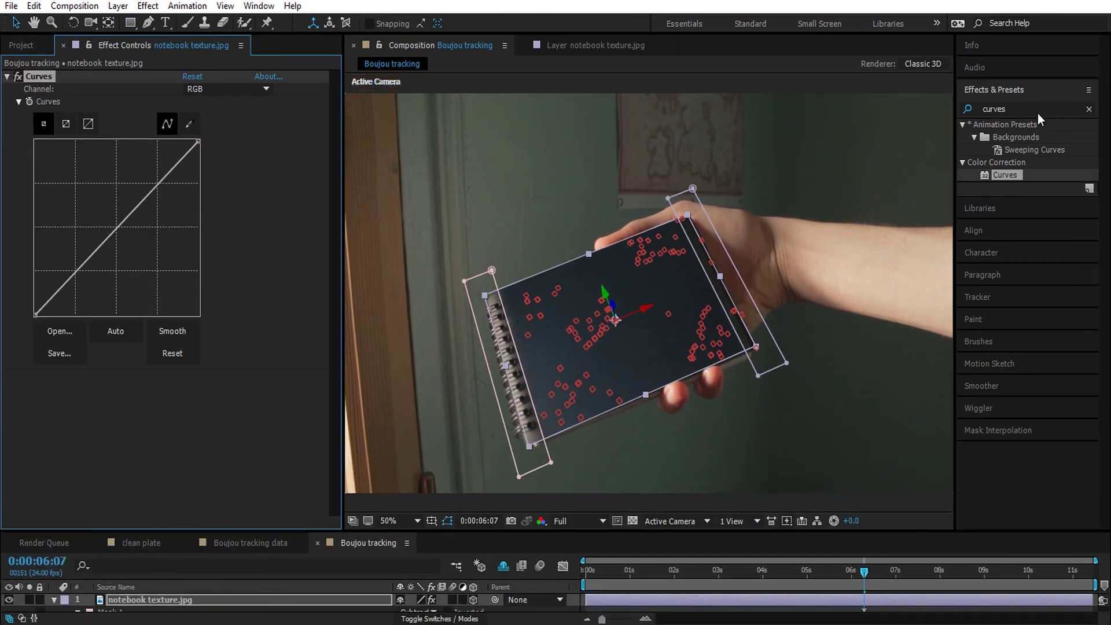
# Step: Replace the Curves effect on the notebook texture layer with Hue/Saturation
pyautogui.click(1038, 113)
pyautogui.write('hue')
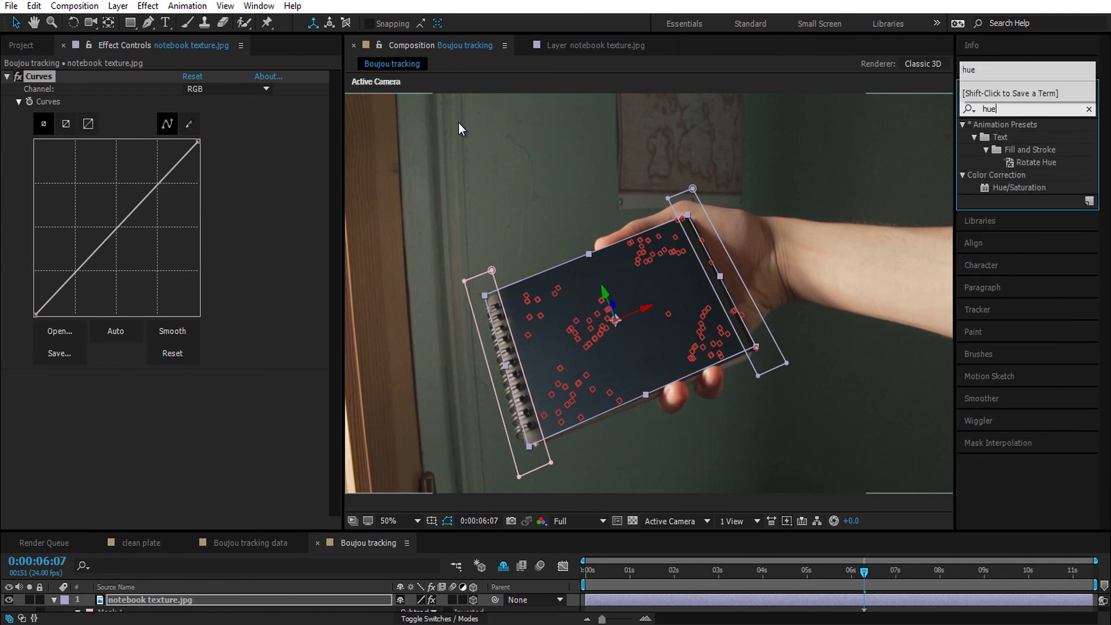
pyautogui.click(35, 77)
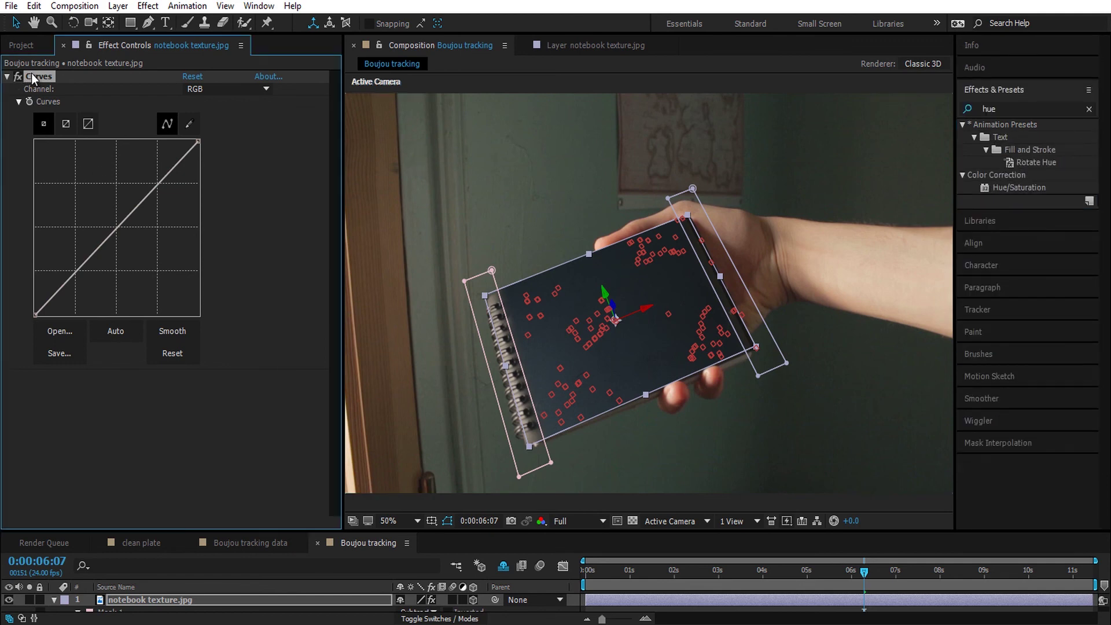
pyautogui.press('Delete')
pyautogui.moveTo(1016, 189); pyautogui.dragTo(221, 394)
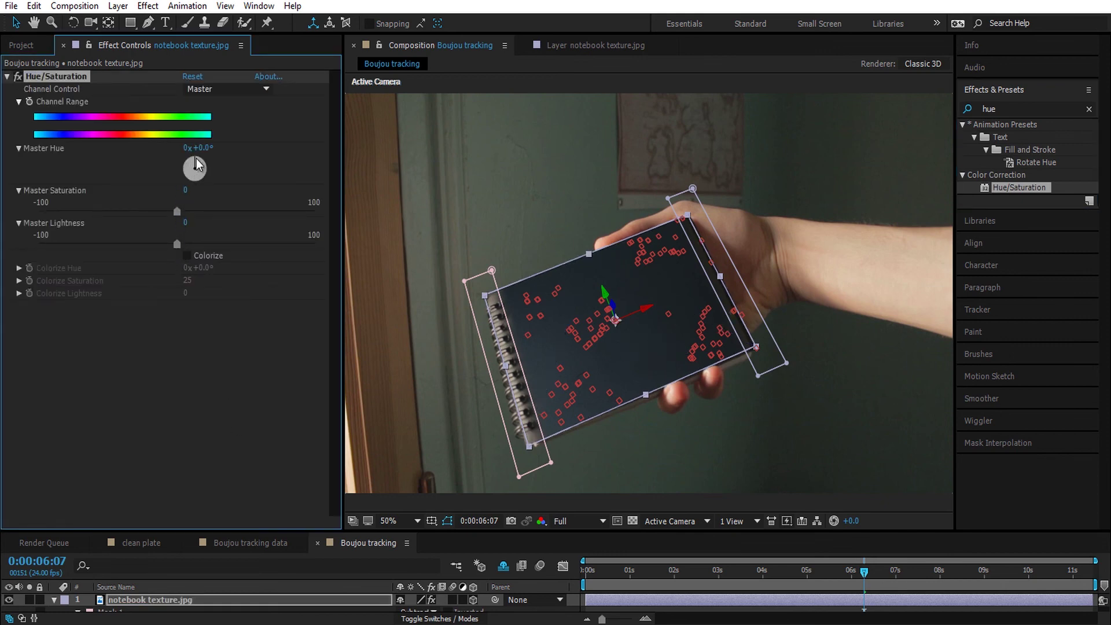
# Step: Set Master Hue to -160°, Master Saturation to -31 and Master Lightness to 9, and hide the layer controls
pyautogui.moveTo(197, 166); pyautogui.dragTo(294, 222)
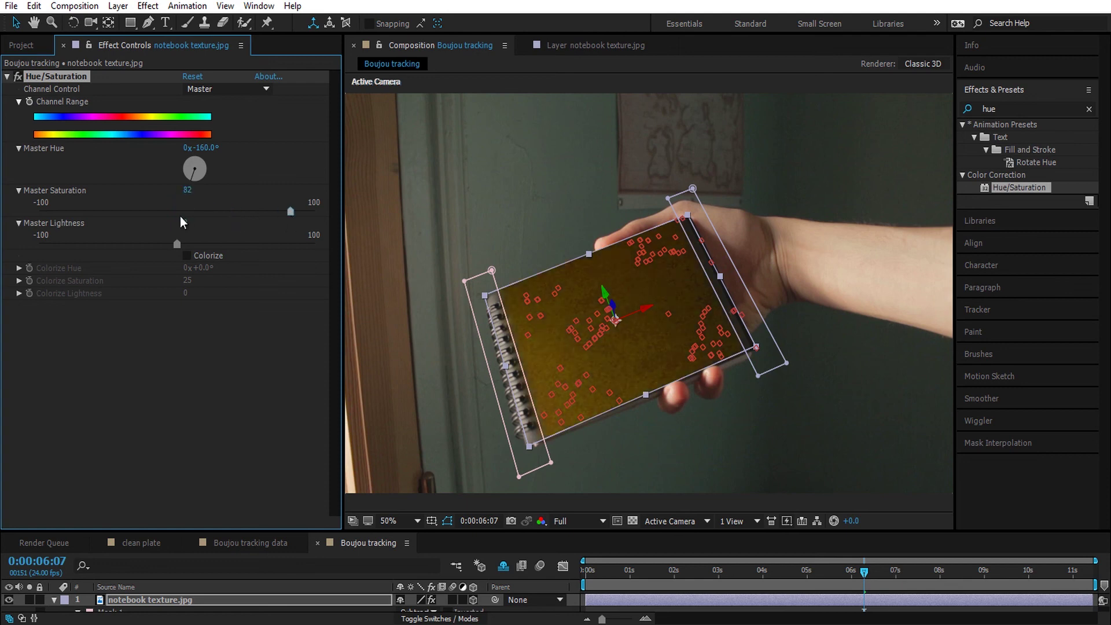
pyautogui.moveTo(180, 217); pyautogui.dragTo(175, 216)
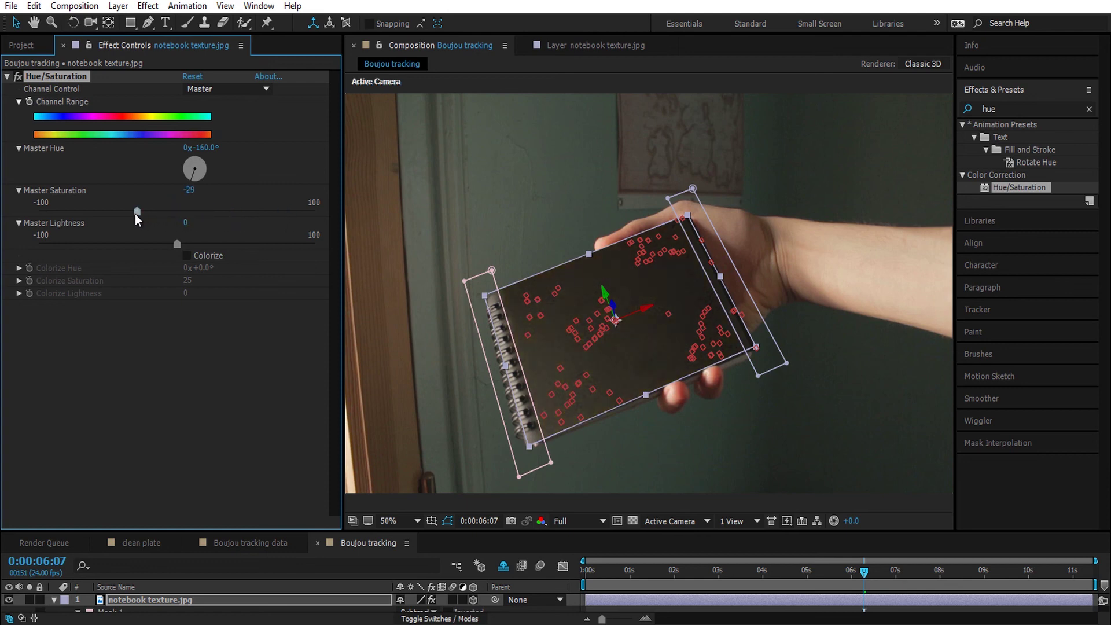
pyautogui.moveTo(175, 244); pyautogui.dragTo(198, 237)
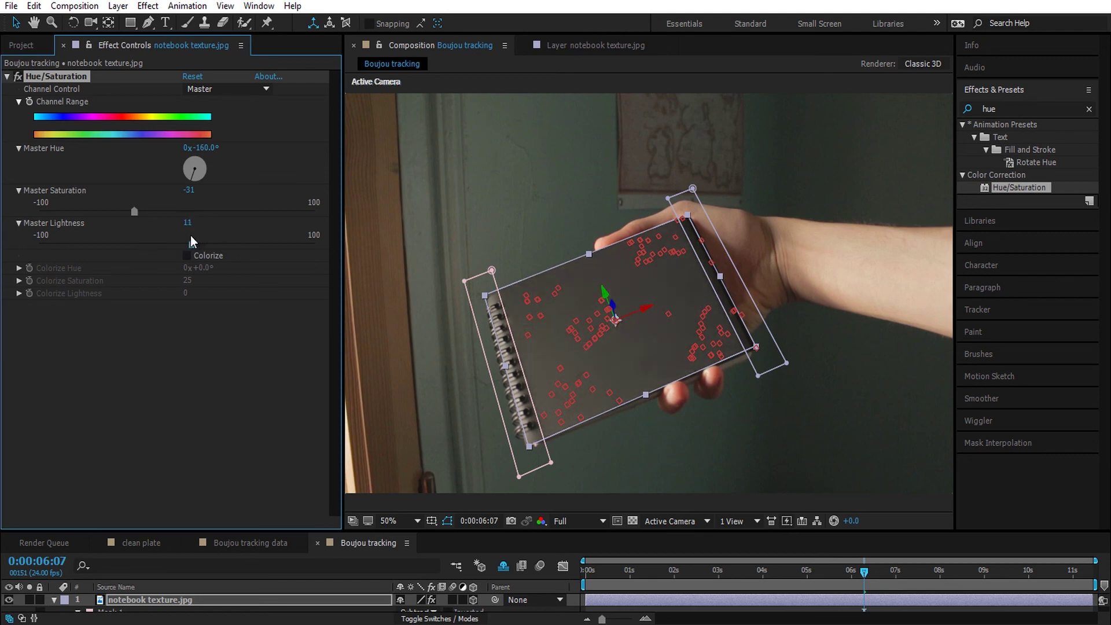
pyautogui.hotkey('ctrl', 'shift', 'h')
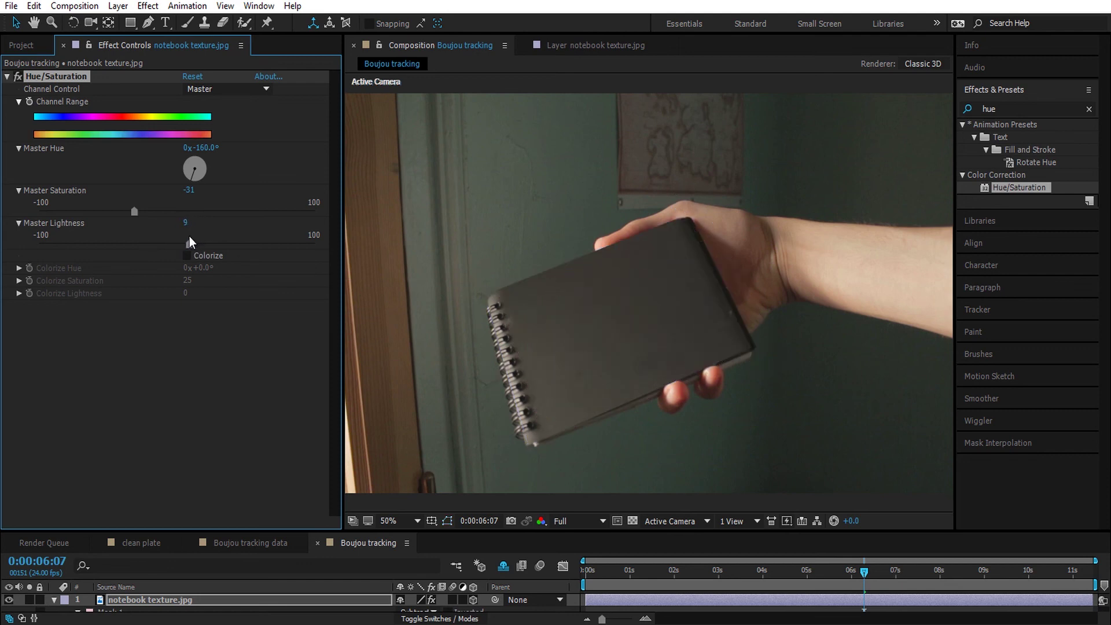